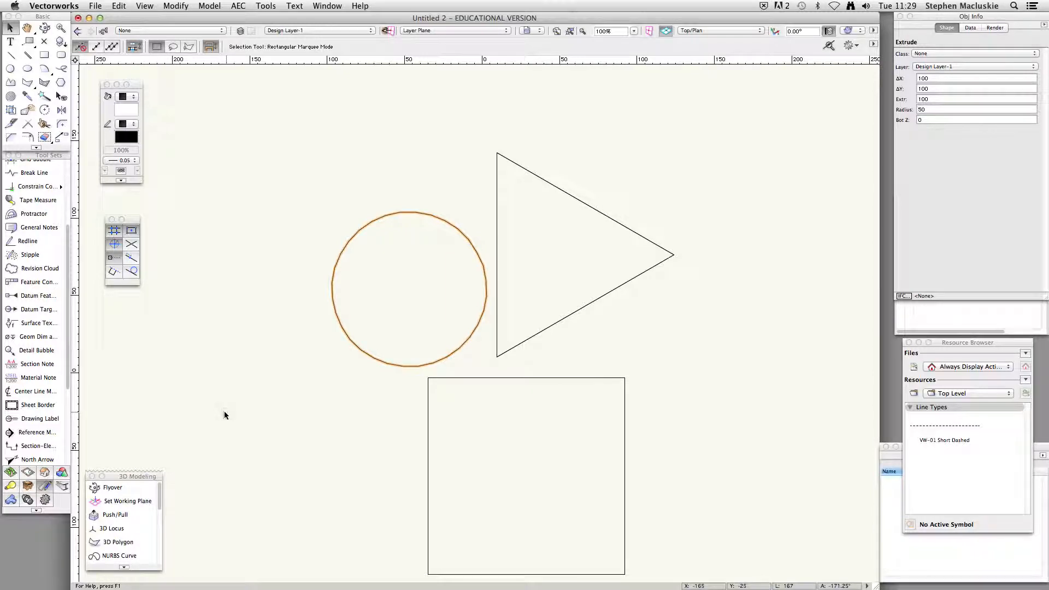
# Orbit around the three extruded shapes in 3D, and restore the Top/Plan view
pyautogui.click(45, 27)
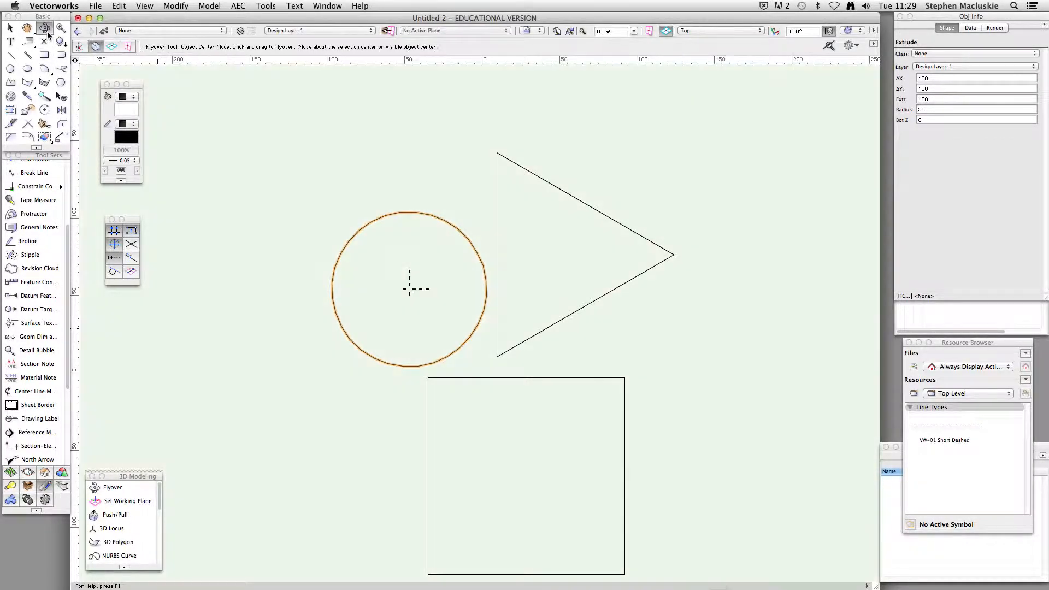
pyautogui.moveTo(409, 270); pyautogui.dragTo(305, 288)
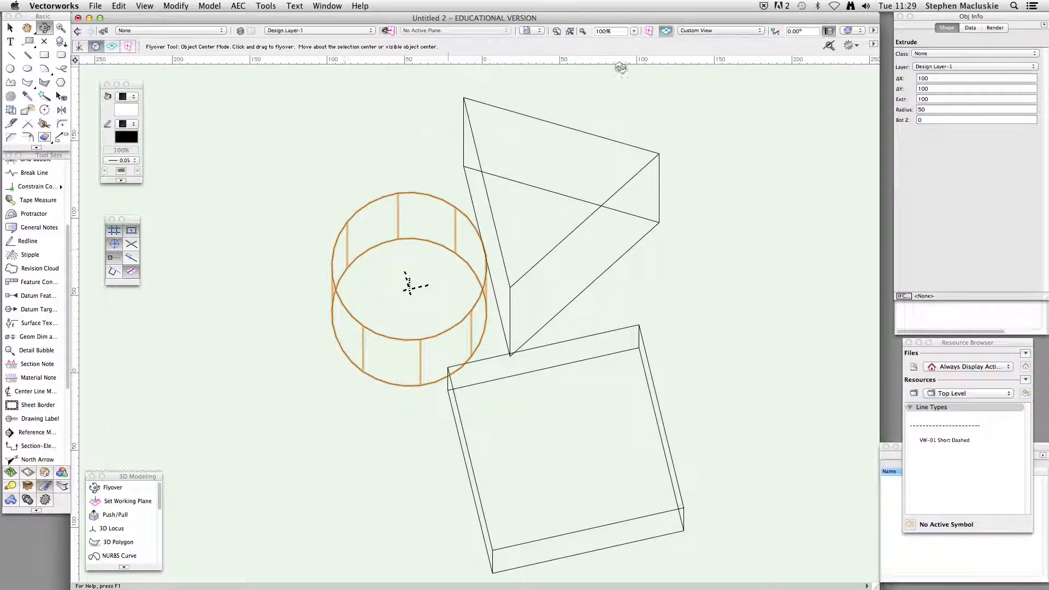
pyautogui.click(726, 33)
pyautogui.click(726, 41)
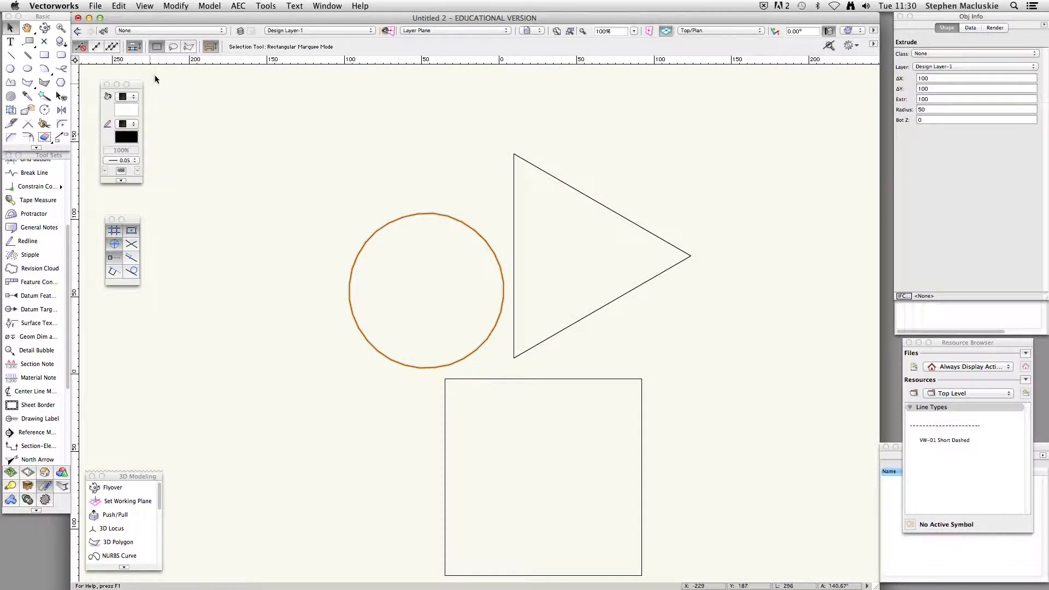
# Create a viewport named circle on sheet layer Sht-1 at 1:10 scale
pyautogui.click(145, 6)
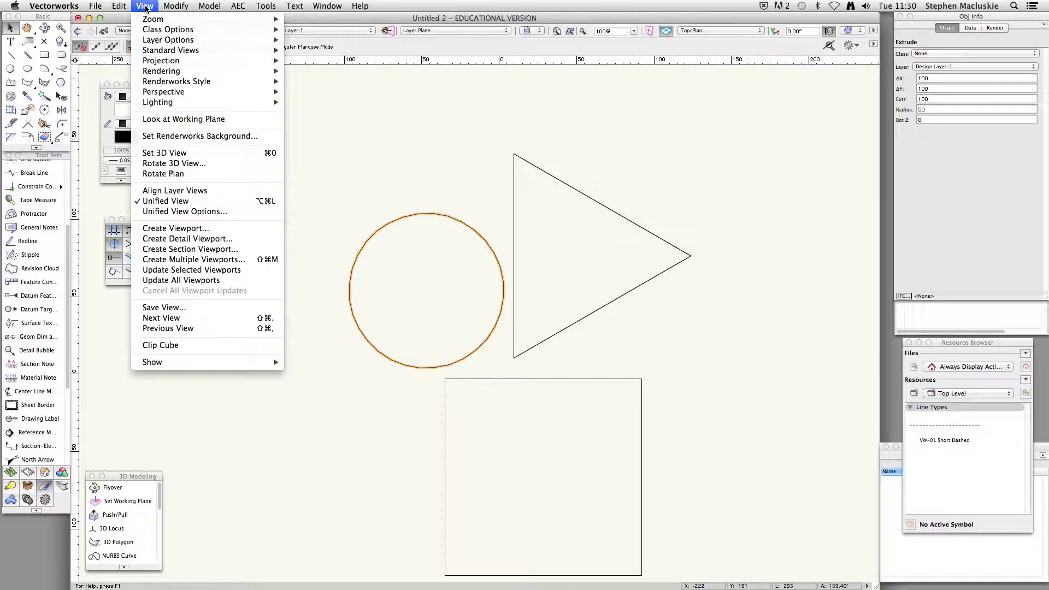
pyautogui.click(190, 230)
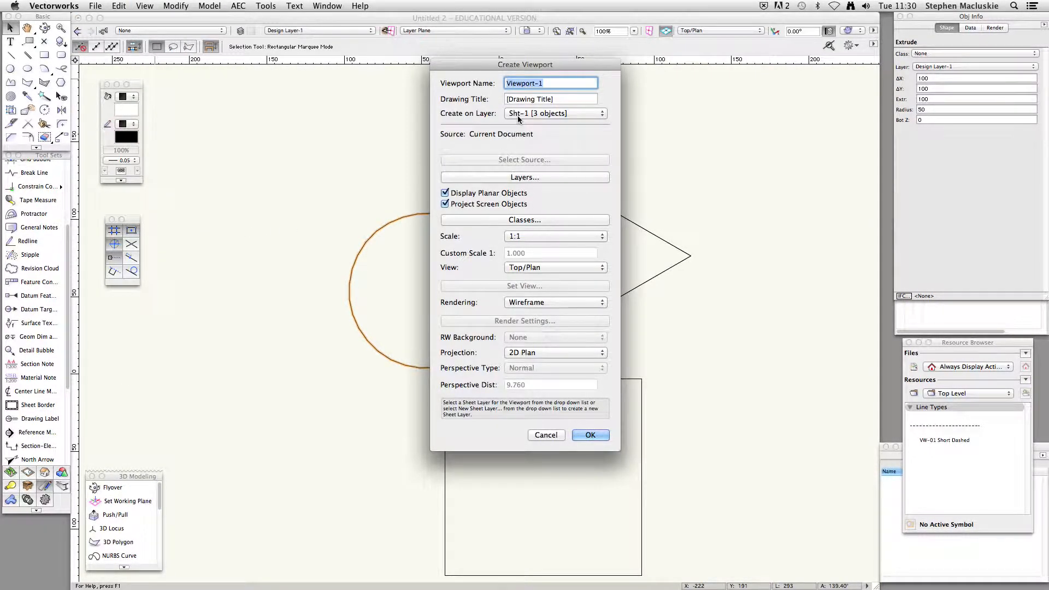
pyautogui.write('circle')
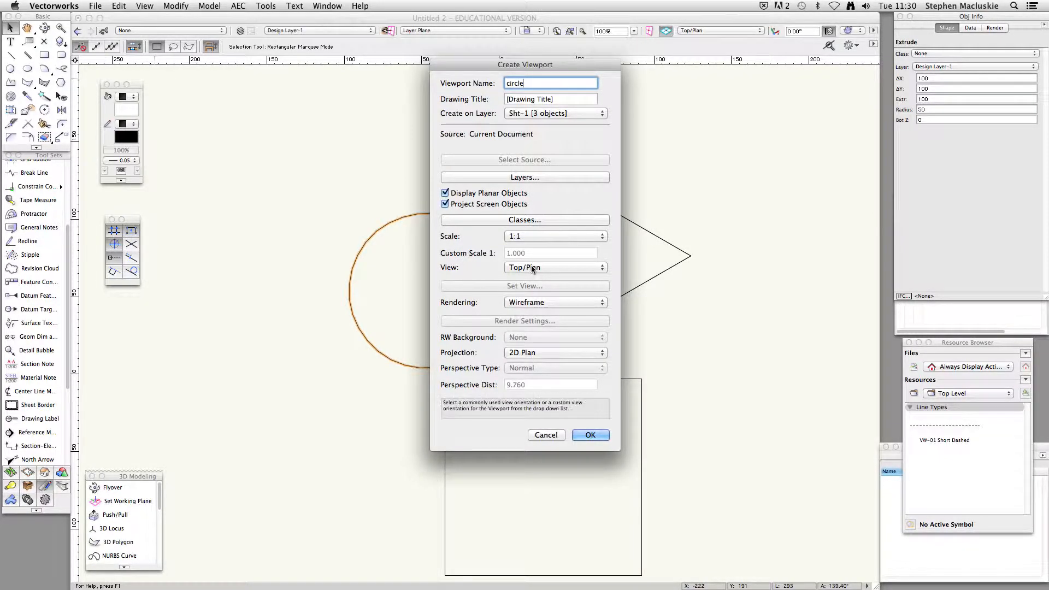
pyautogui.click(536, 236)
pyautogui.click(533, 285)
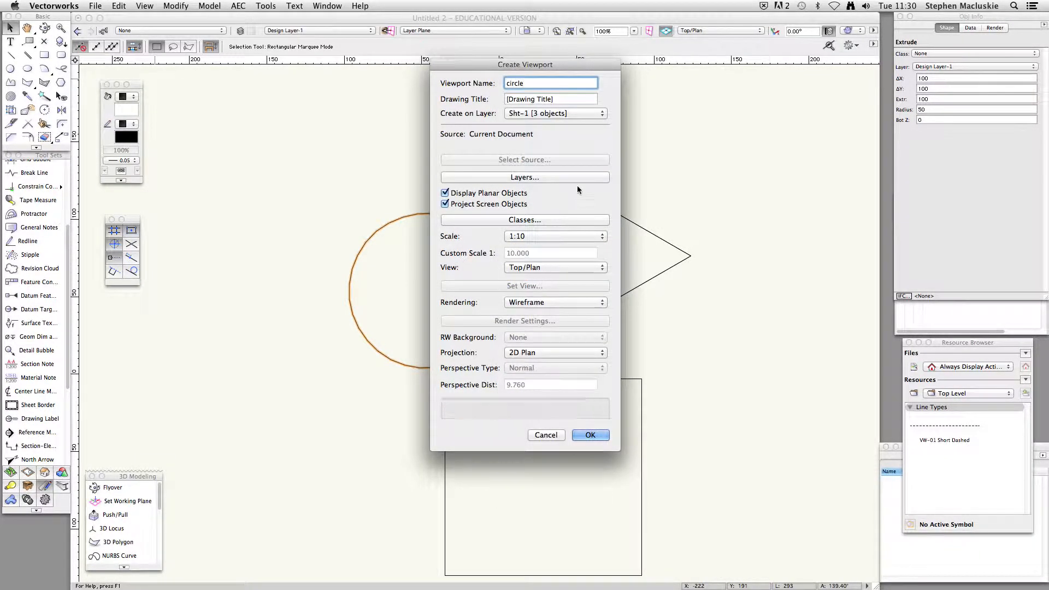
pyautogui.click(590, 435)
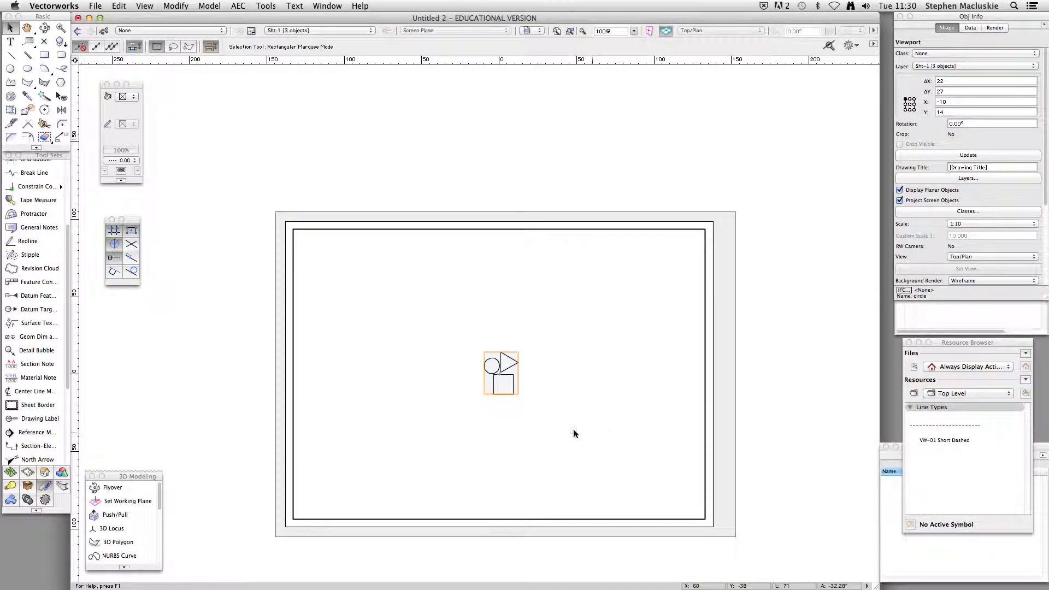
# Delete the new viewport from the sheet layer and return to Design Layer-1
pyautogui.scroll(2, 500, 373)
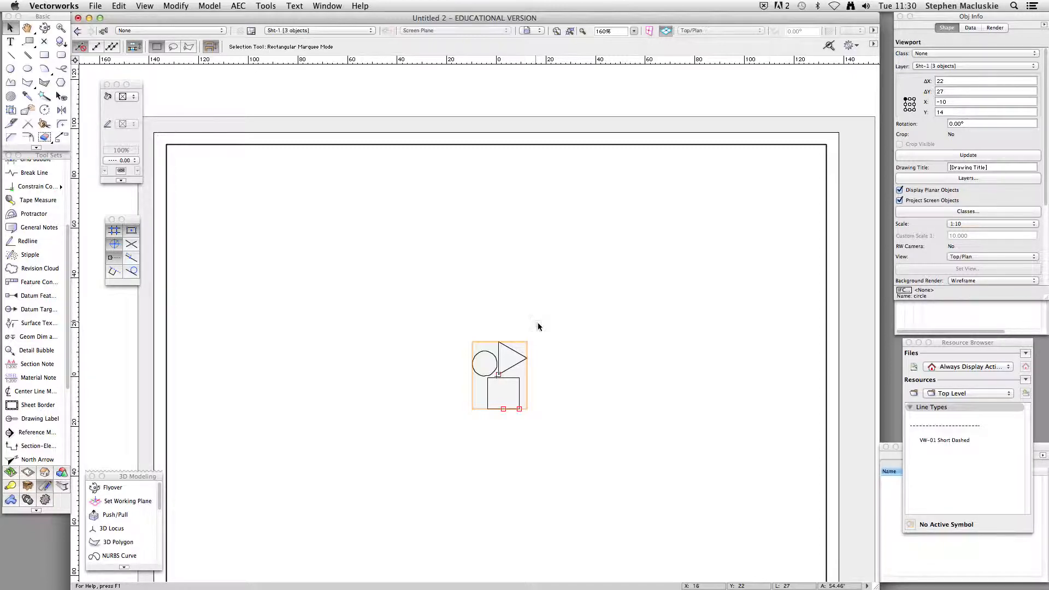
pyautogui.press('Delete')
pyautogui.click(293, 30)
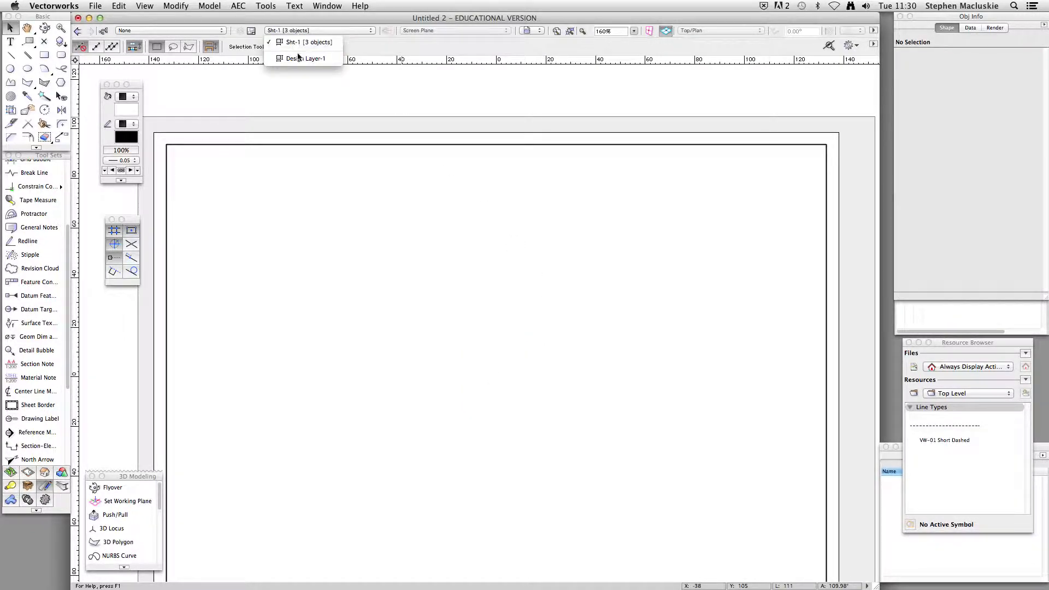
pyautogui.click(299, 60)
pyautogui.scroll(-2, 444, 300)
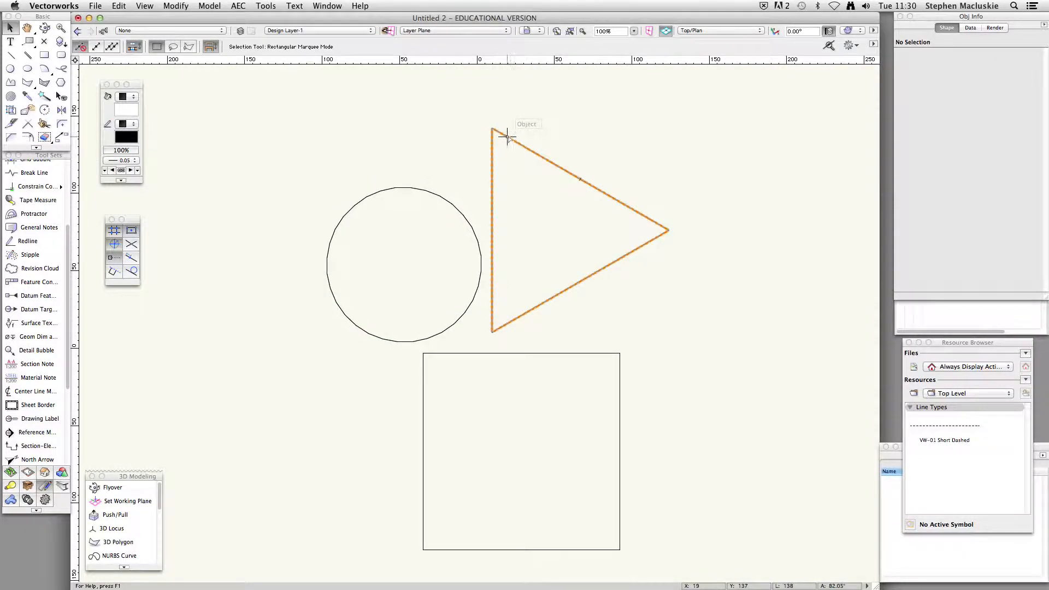
# Check which class is assigned to the circle, triangle and square extrudes
pyautogui.click(404, 188)
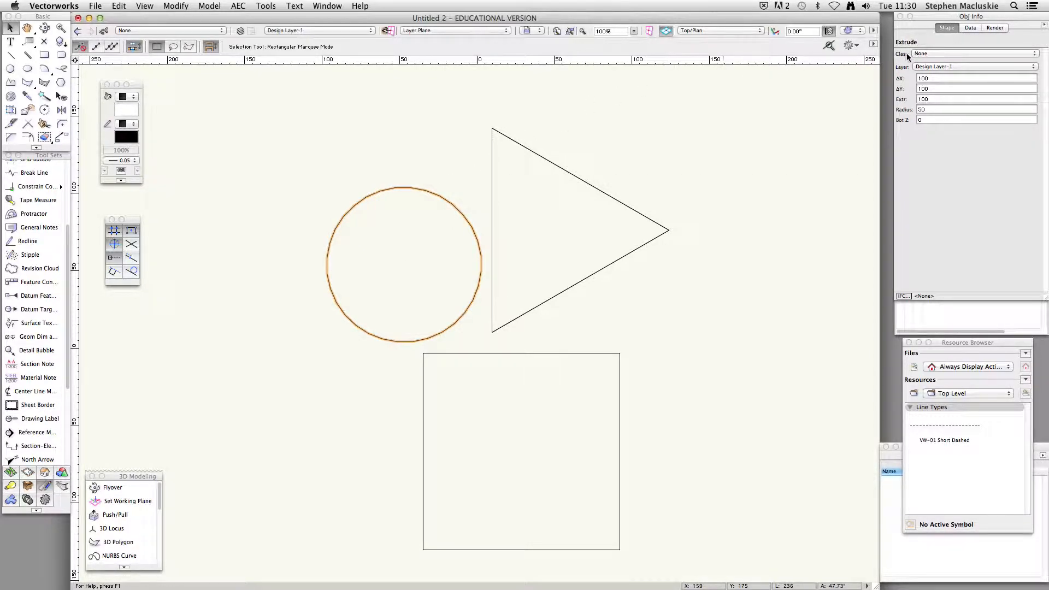
pyautogui.click(587, 181)
pyautogui.click(569, 353)
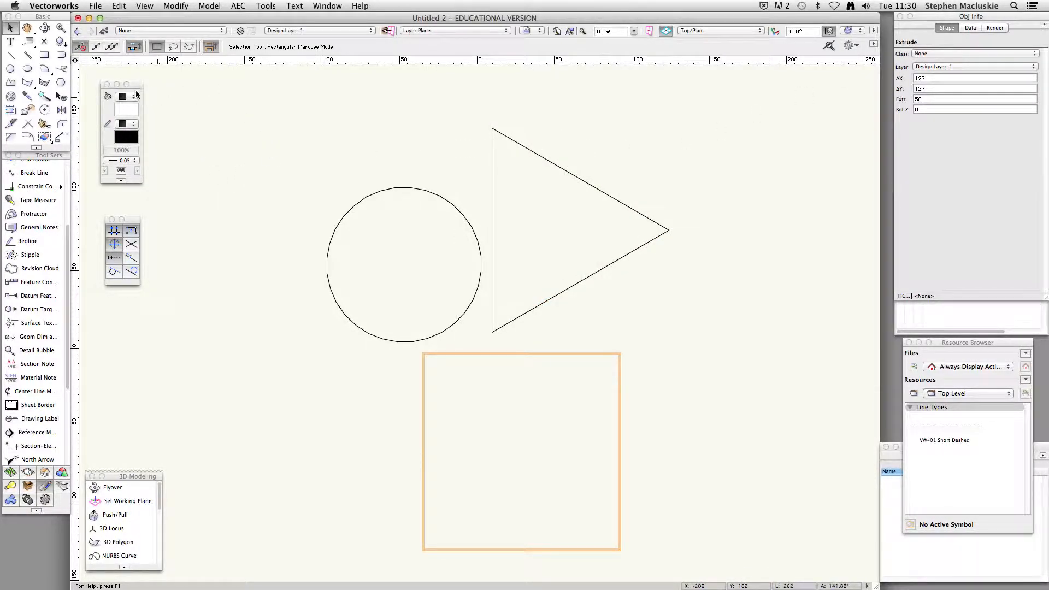
# Create a new class named circle, with editing of properties after creation turned off
pyautogui.click(105, 31)
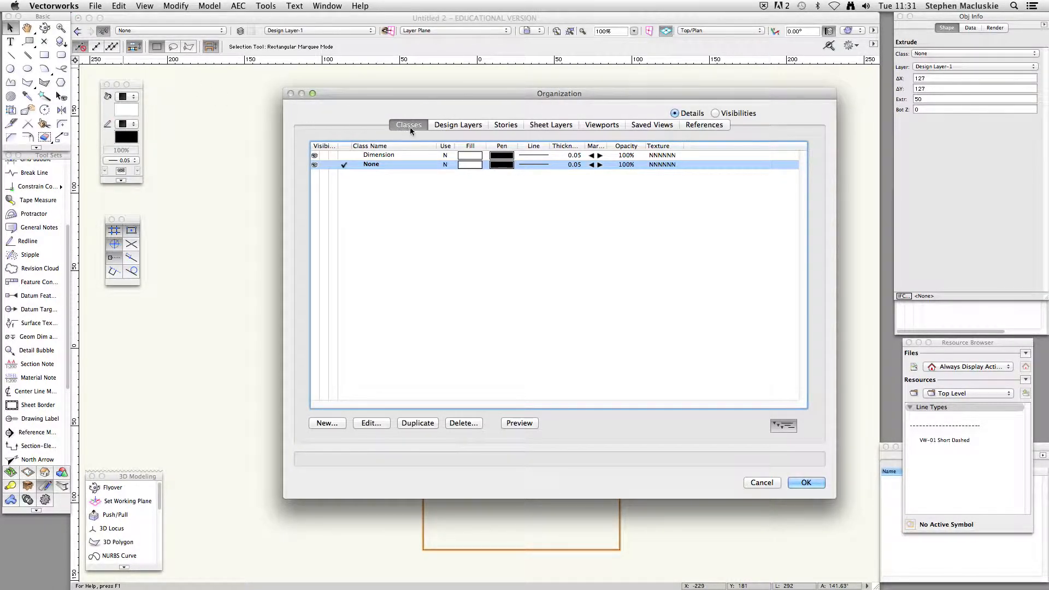
pyautogui.click(328, 423)
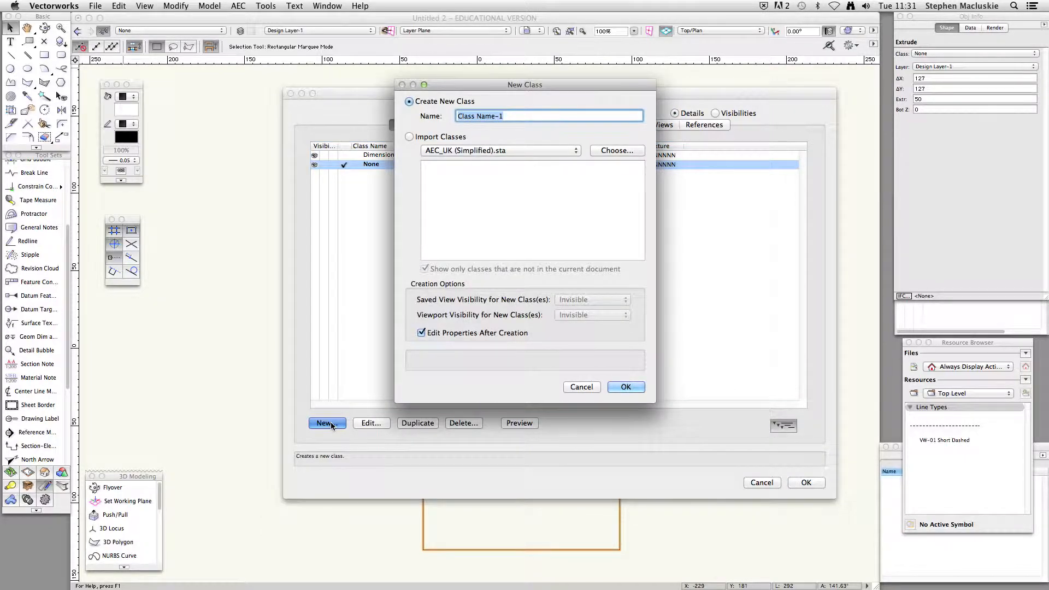
pyautogui.write('circle')
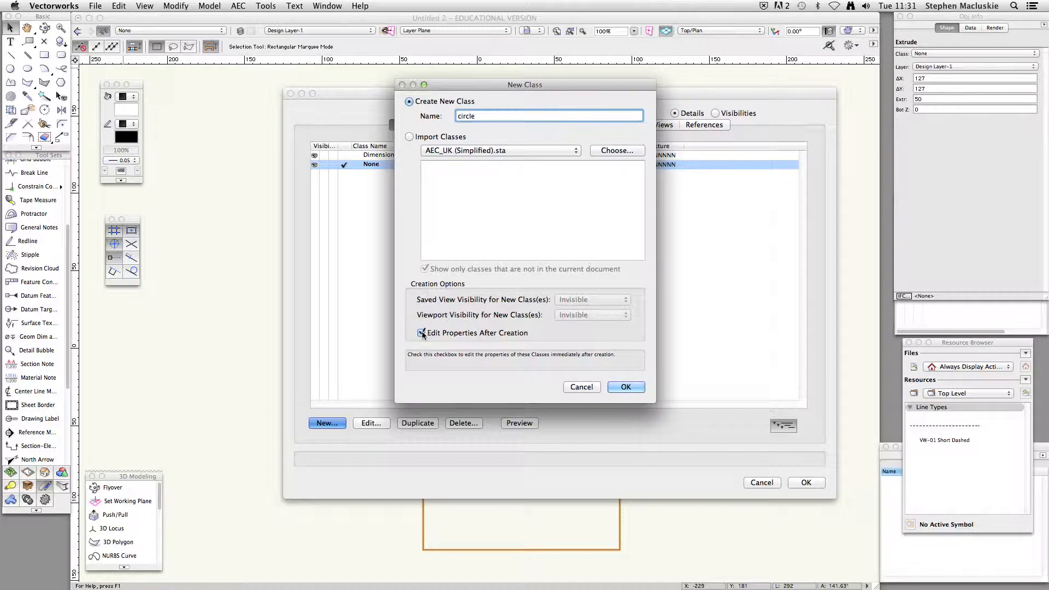
pyautogui.click(626, 387)
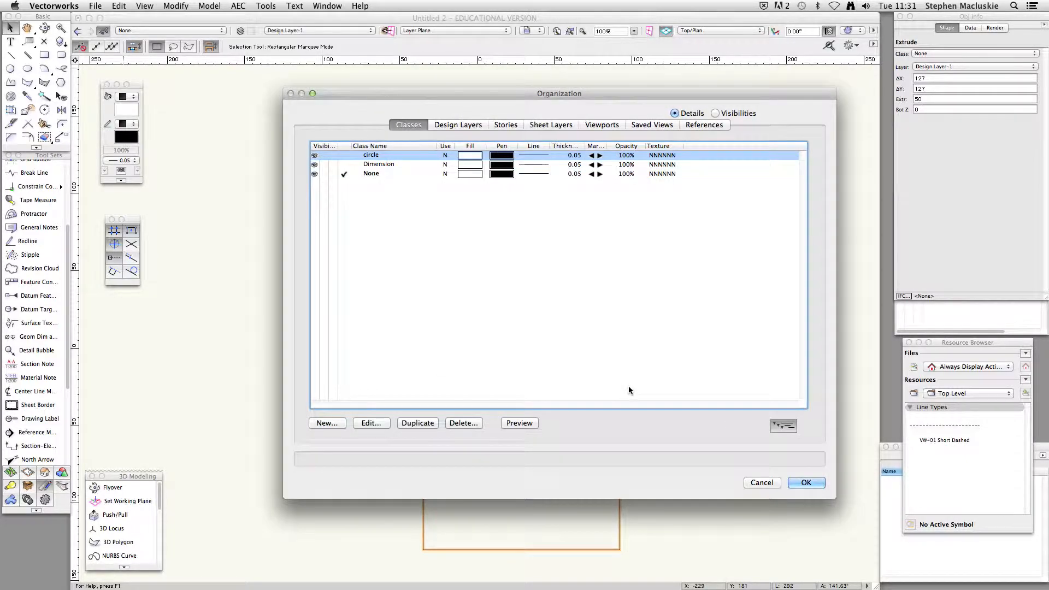
# Add two more classes named triangle and square, and accept the class organization
pyautogui.click(327, 423)
pyautogui.write('triangle')
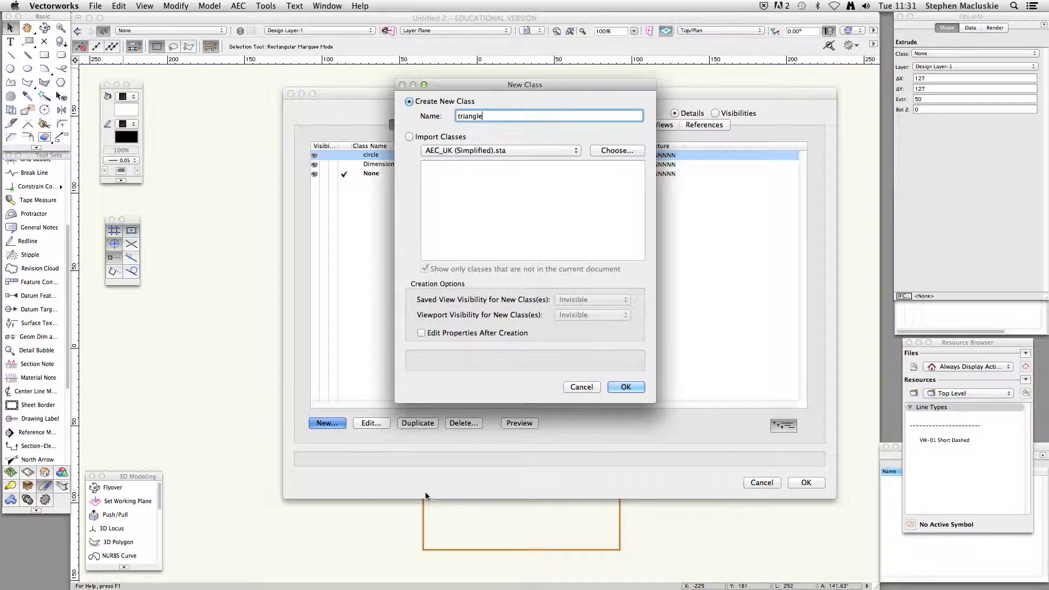
pyautogui.click(626, 387)
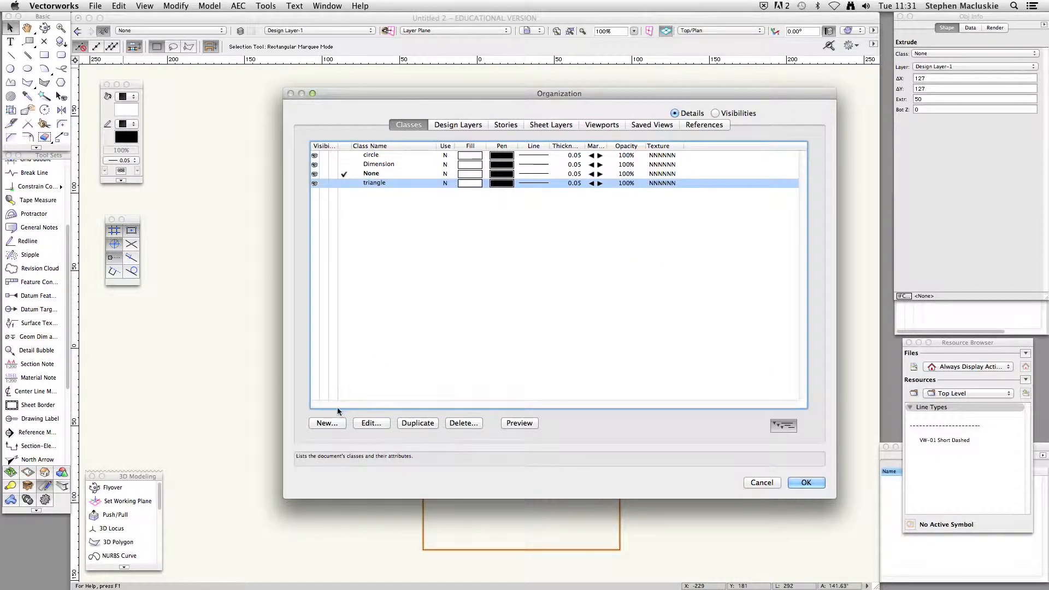
pyautogui.click(331, 422)
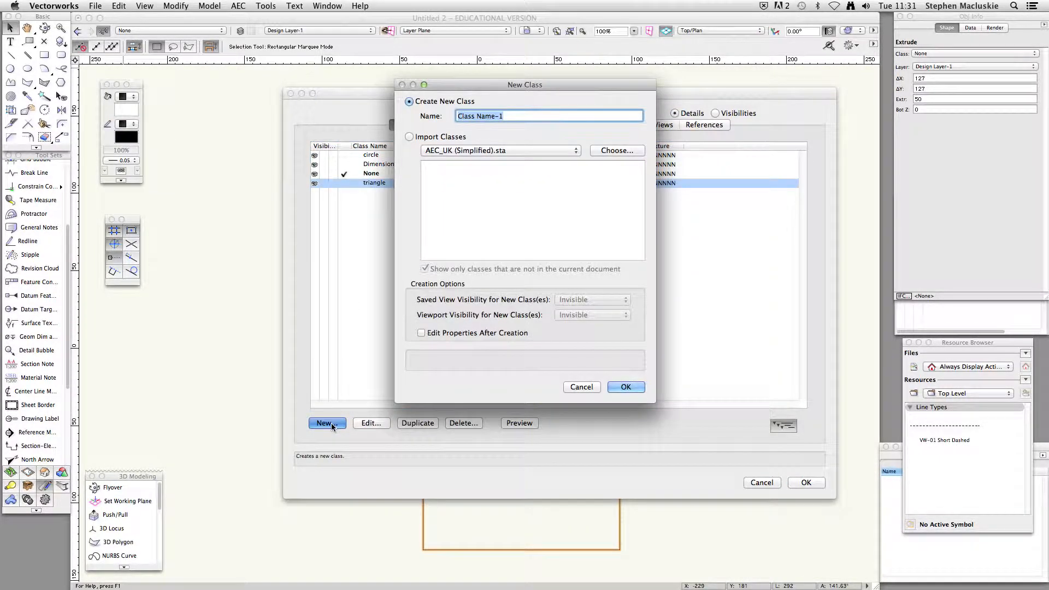
pyautogui.write('square')
pyautogui.click(630, 387)
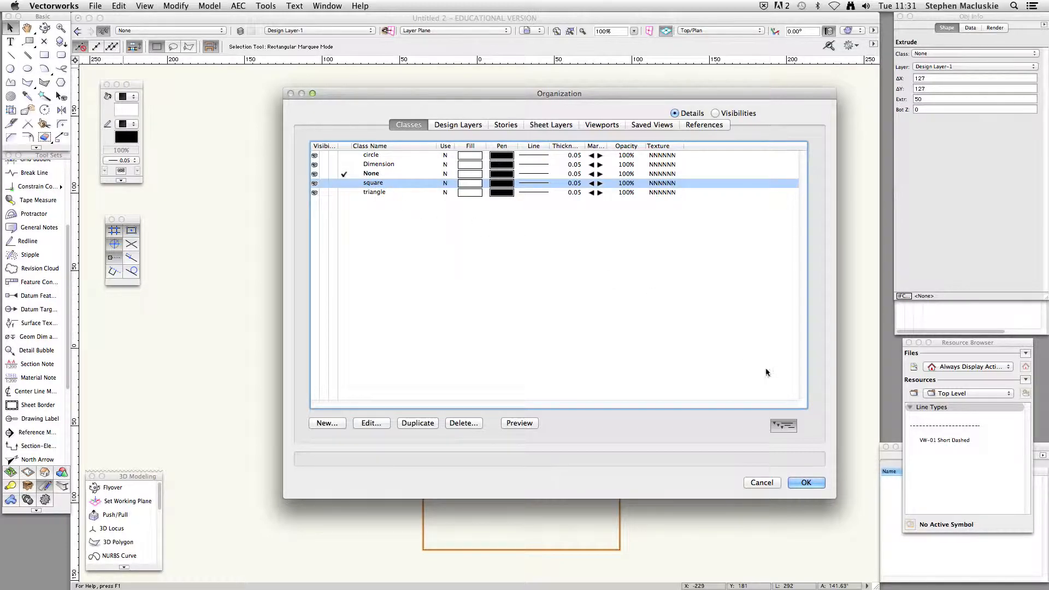
pyautogui.click(807, 484)
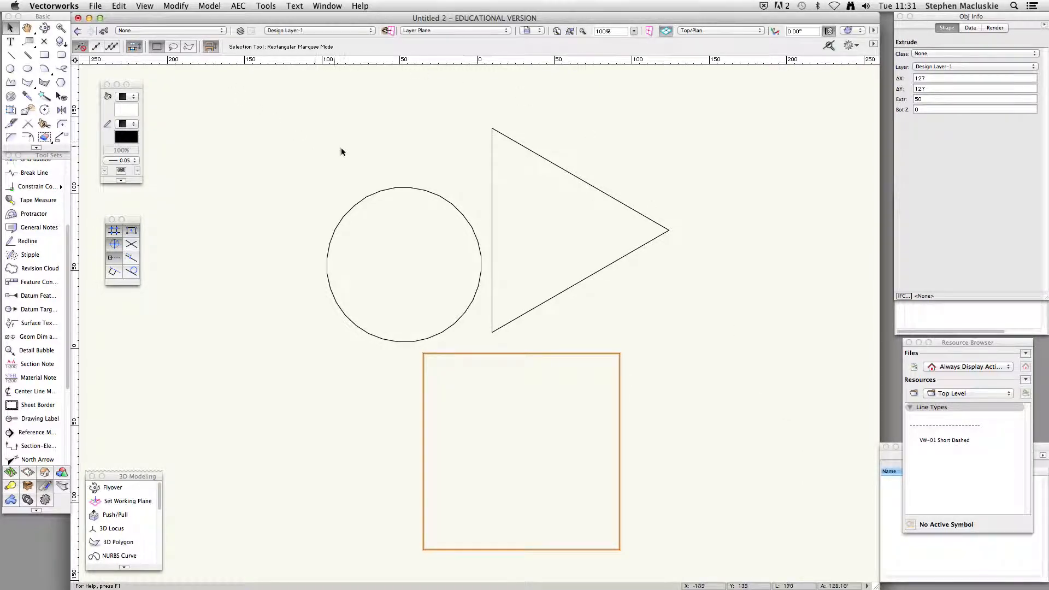
# Assign the circular extrude to the circle class and the triangular extrude to the triangle class
pyautogui.click(418, 188)
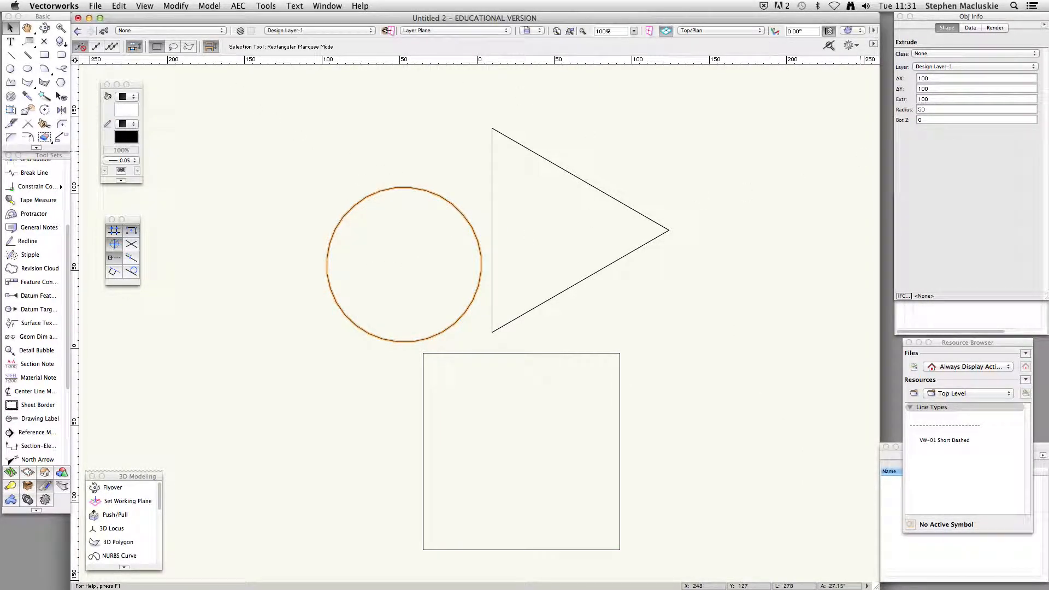
pyautogui.click(926, 54)
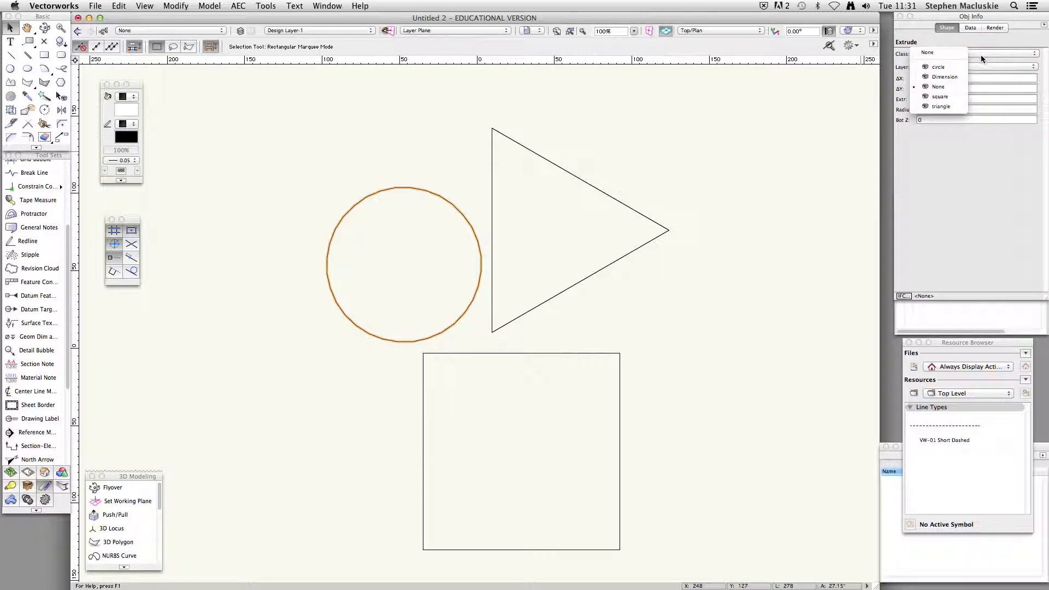
pyautogui.click(937, 68)
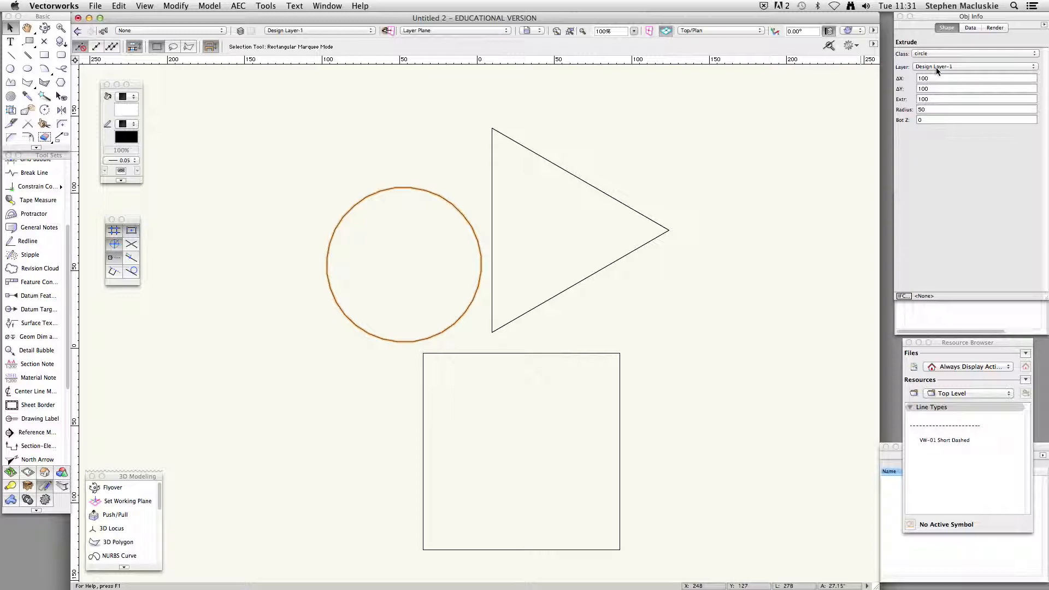
pyautogui.click(581, 178)
pyautogui.click(929, 54)
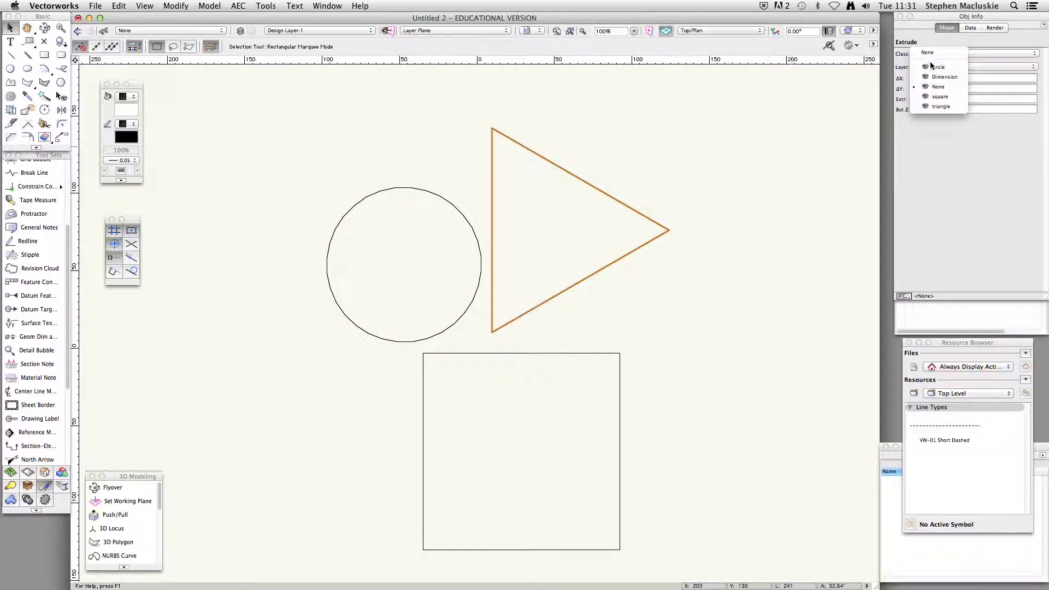
pyautogui.click(941, 107)
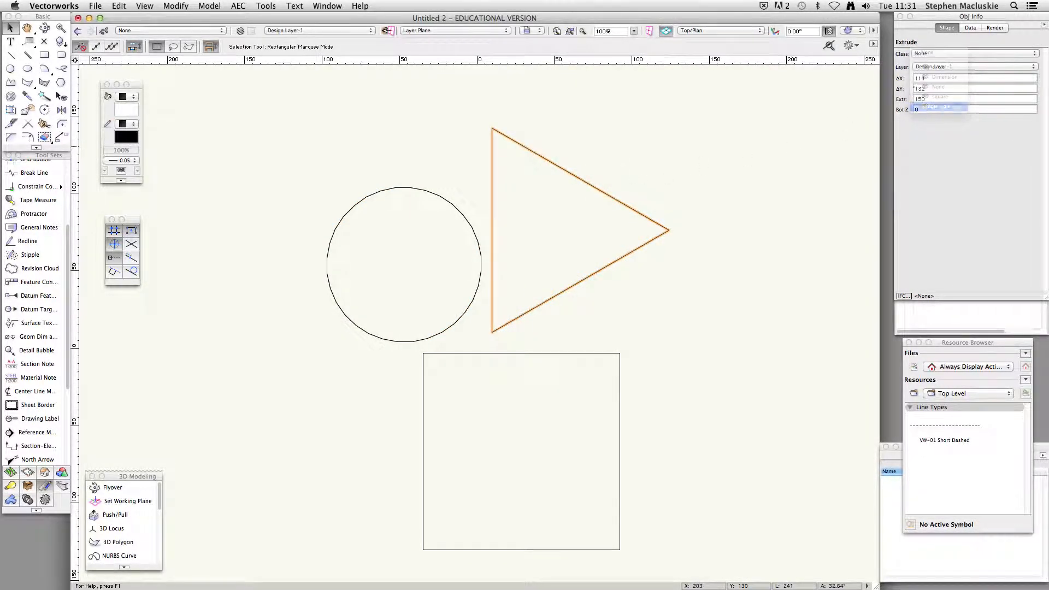
# Assign the square extrude to the square class and clear the selection
pyautogui.rightClick(578, 353)
pyautogui.click(939, 54)
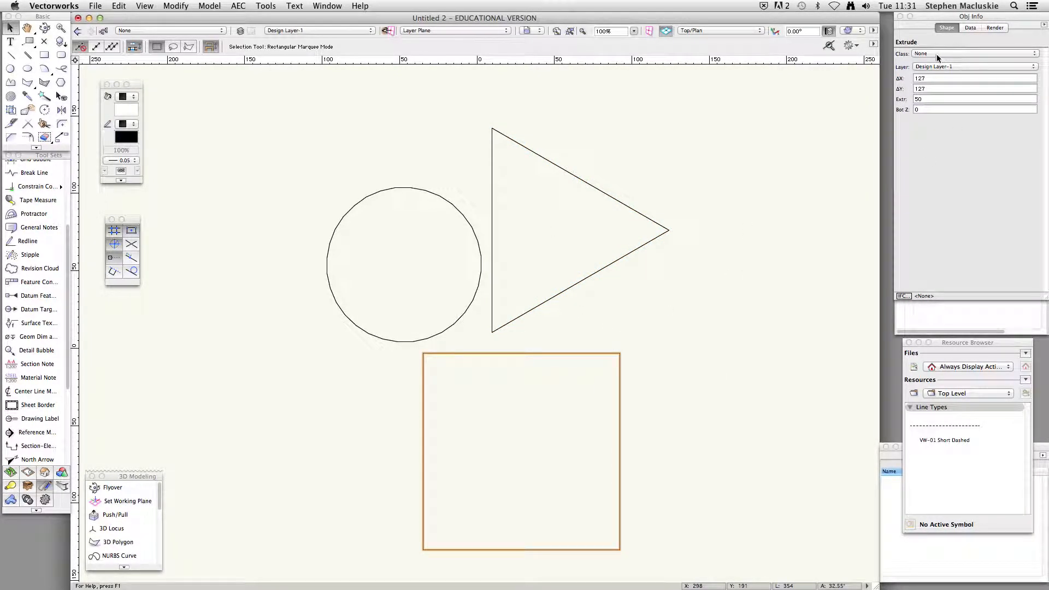
pyautogui.click(937, 55)
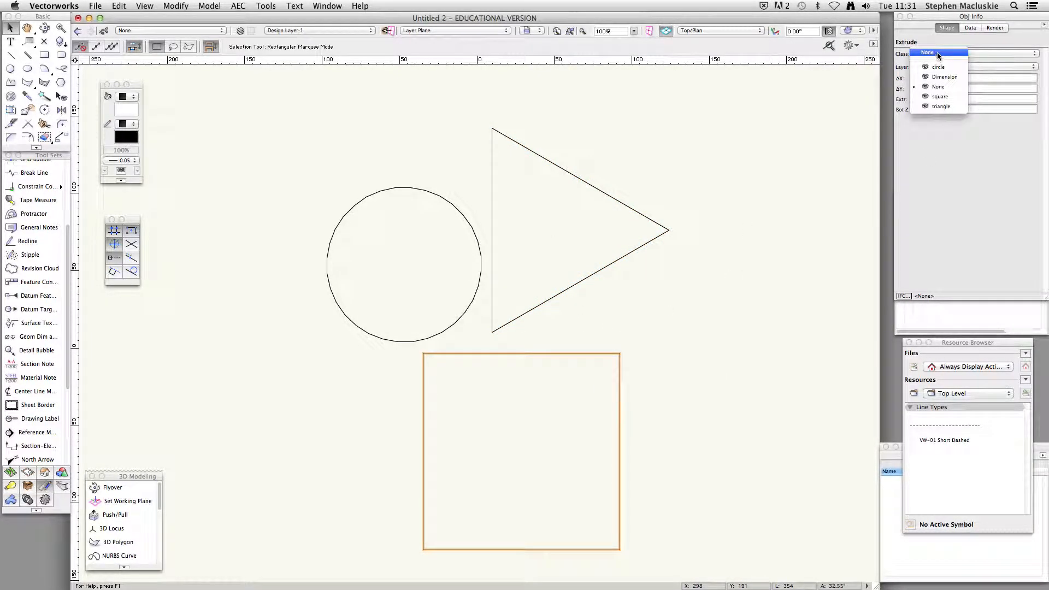
pyautogui.click(940, 95)
pyautogui.click(628, 168)
# Review the new class assignments of the three shapes by selecting each one, leaving nothing selected
pyautogui.click(427, 191)
pyautogui.keyDown('shift'); pyautogui.click(548, 171); pyautogui.keyUp('shift')
pyautogui.click(556, 166)
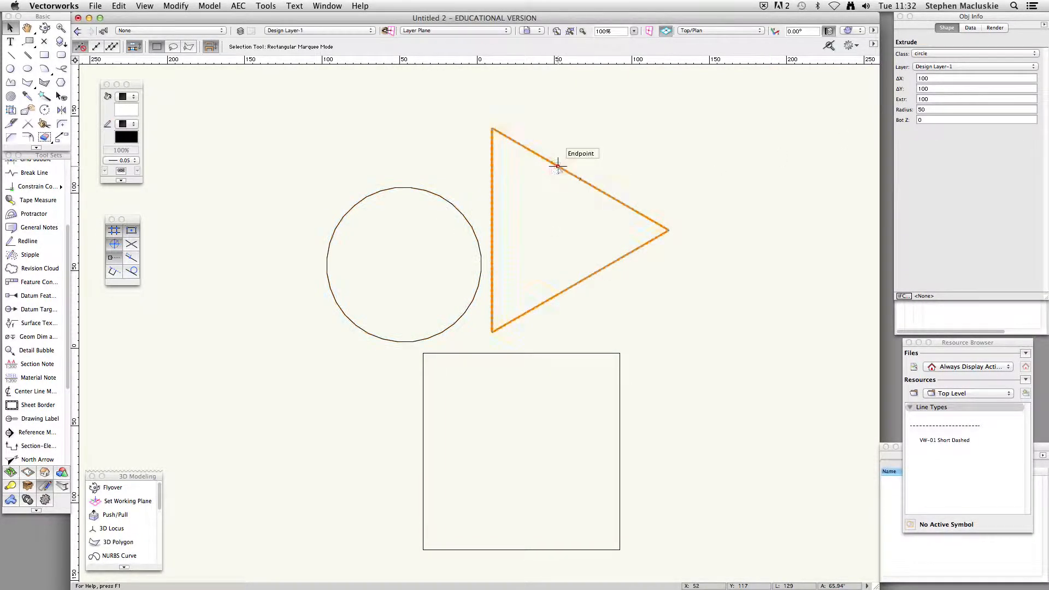
pyautogui.click(562, 352)
pyautogui.click(653, 321)
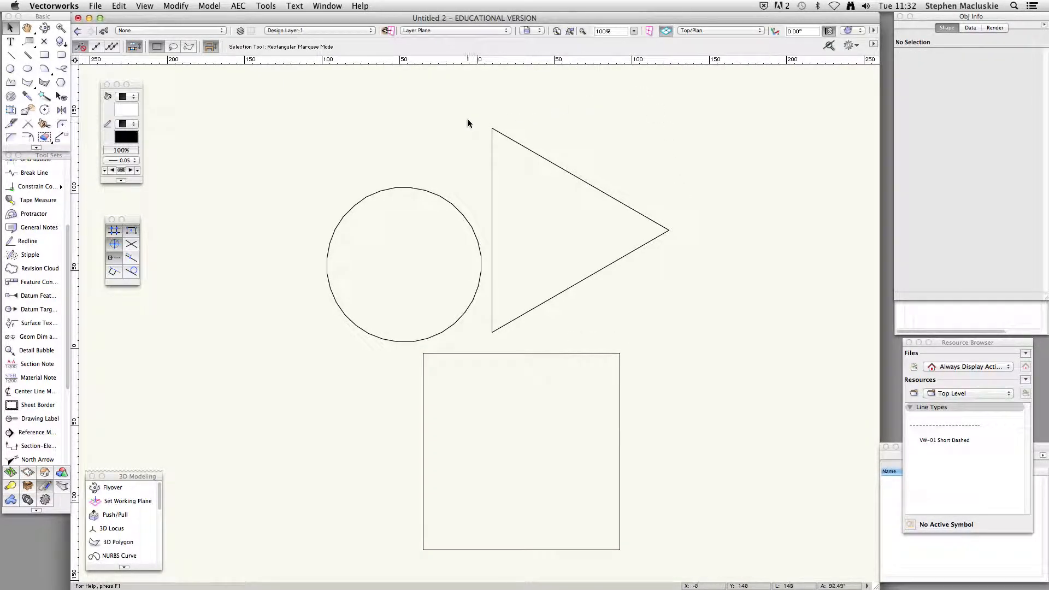
# Start a viewport of the circular extrude on sheet layer Sht-1, named circle, with a scale of 1:10
pyautogui.click(428, 188)
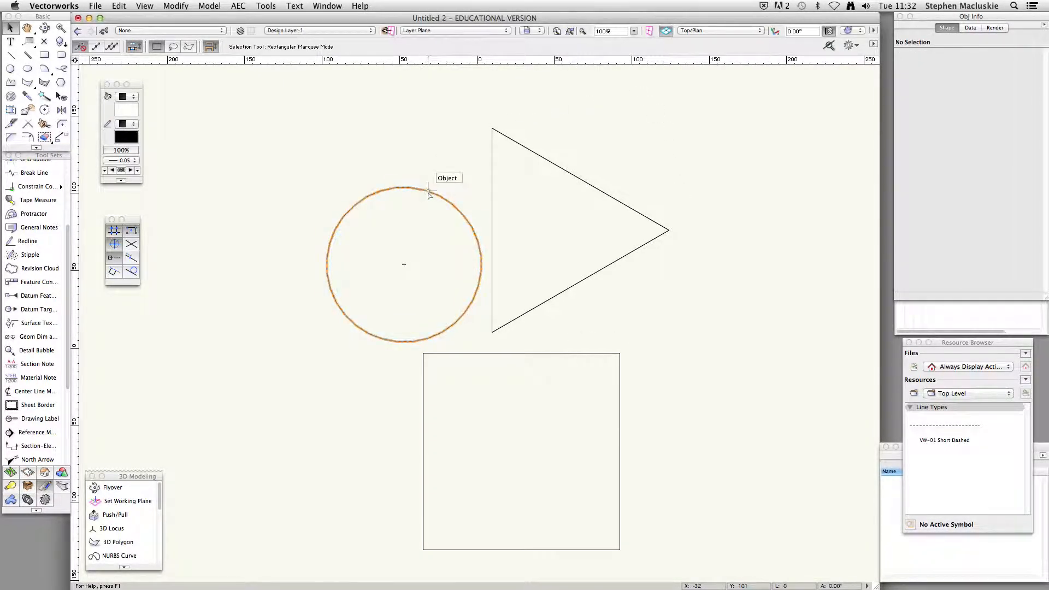
pyautogui.click(144, 6)
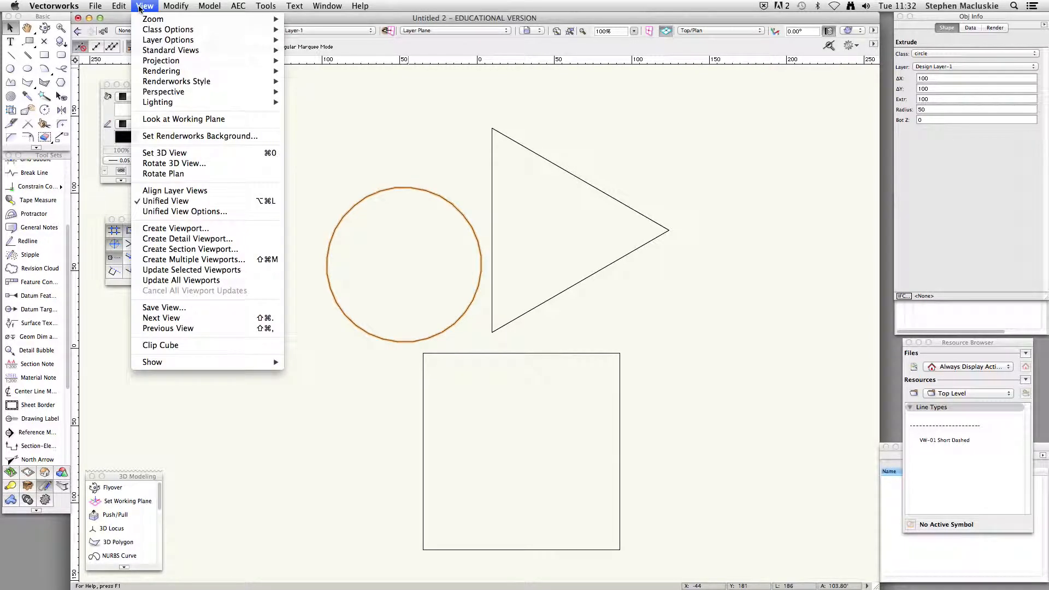
pyautogui.click(164, 228)
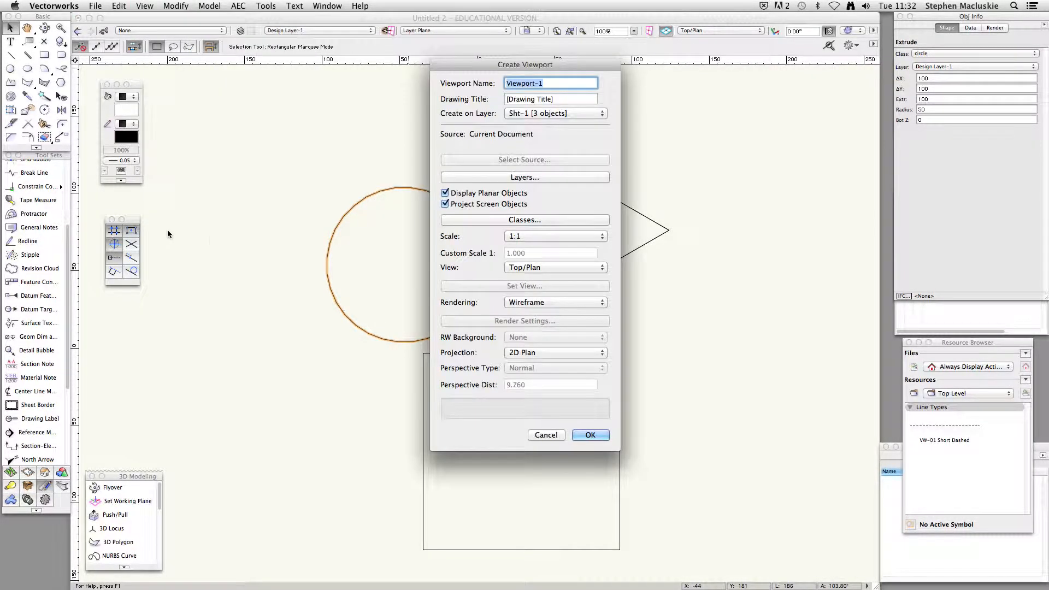
pyautogui.write('cir')
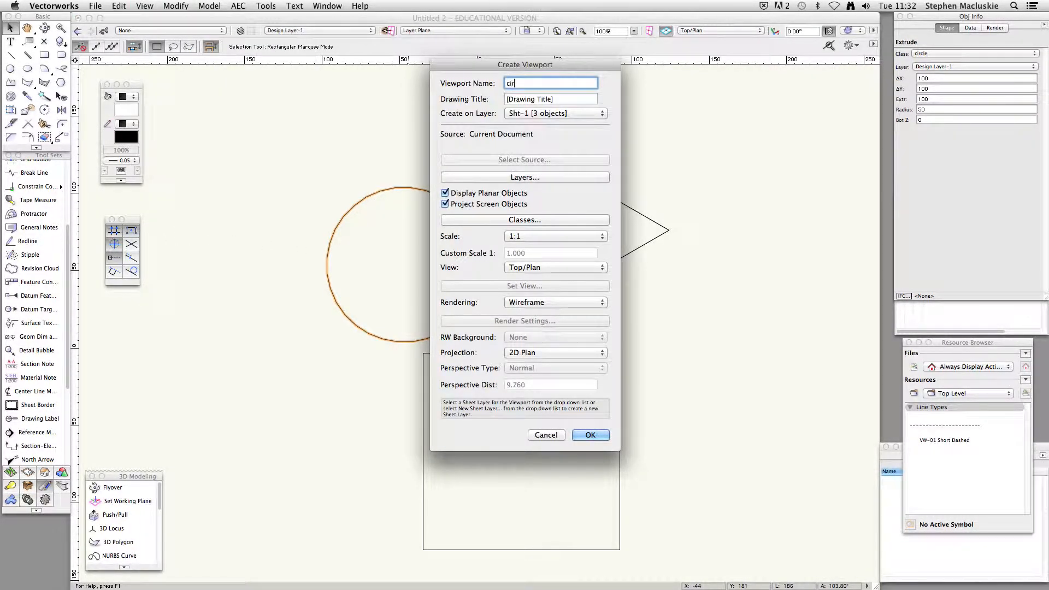
pyautogui.write('cle')
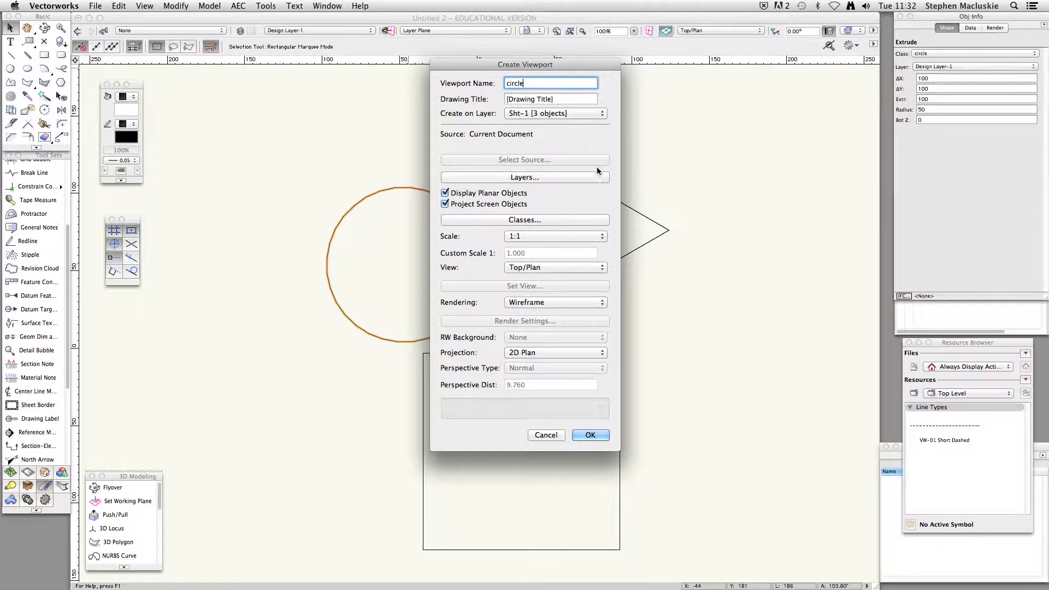
pyautogui.click(556, 237)
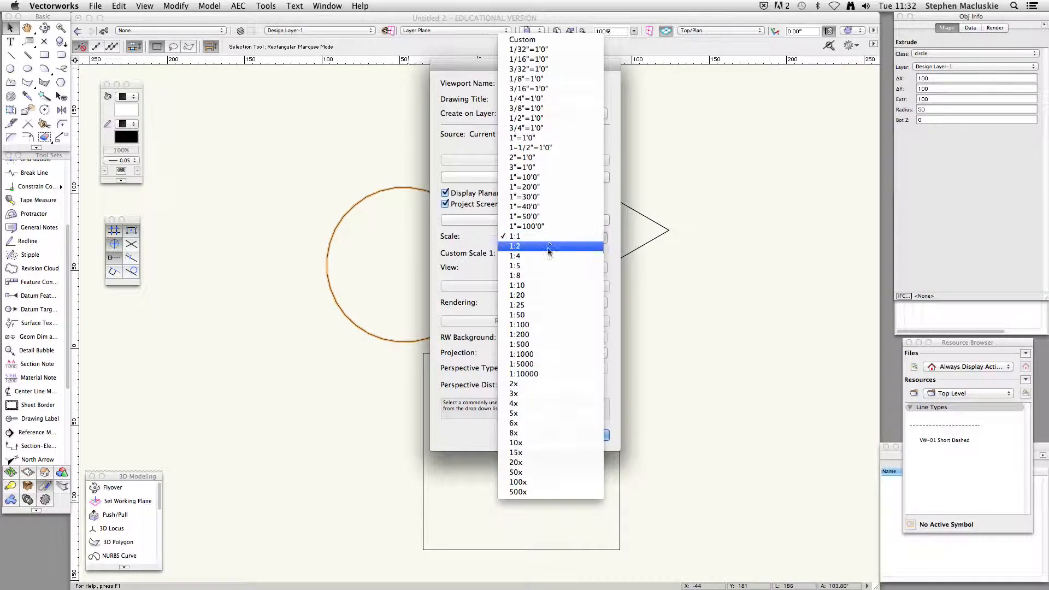
pyautogui.click(548, 287)
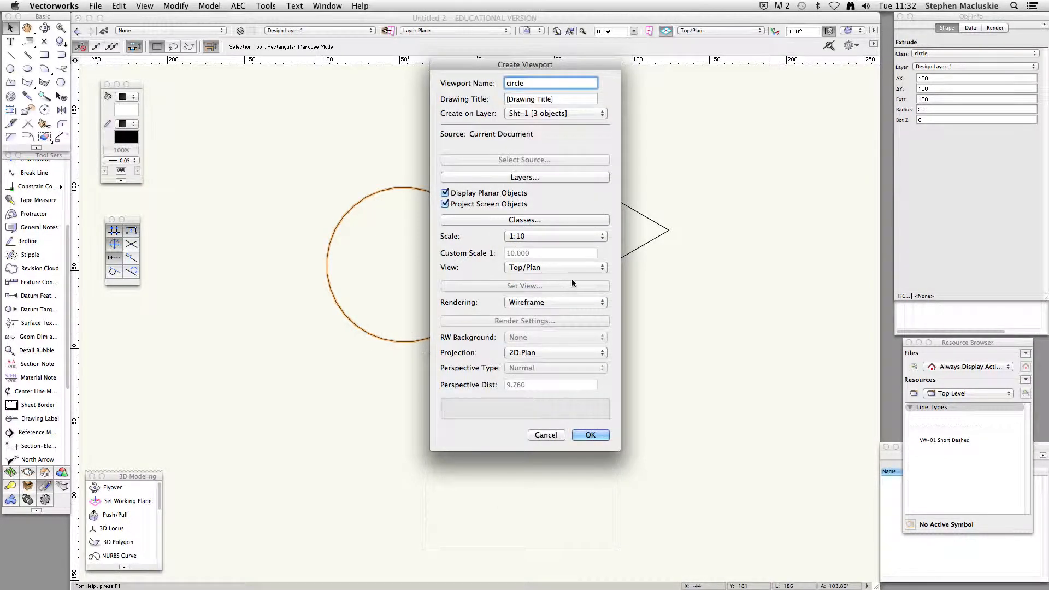
# Make the Dimension, None, square and triangle classes invisible in the new viewport, keeping only the circle class visible
pyautogui.click(529, 223)
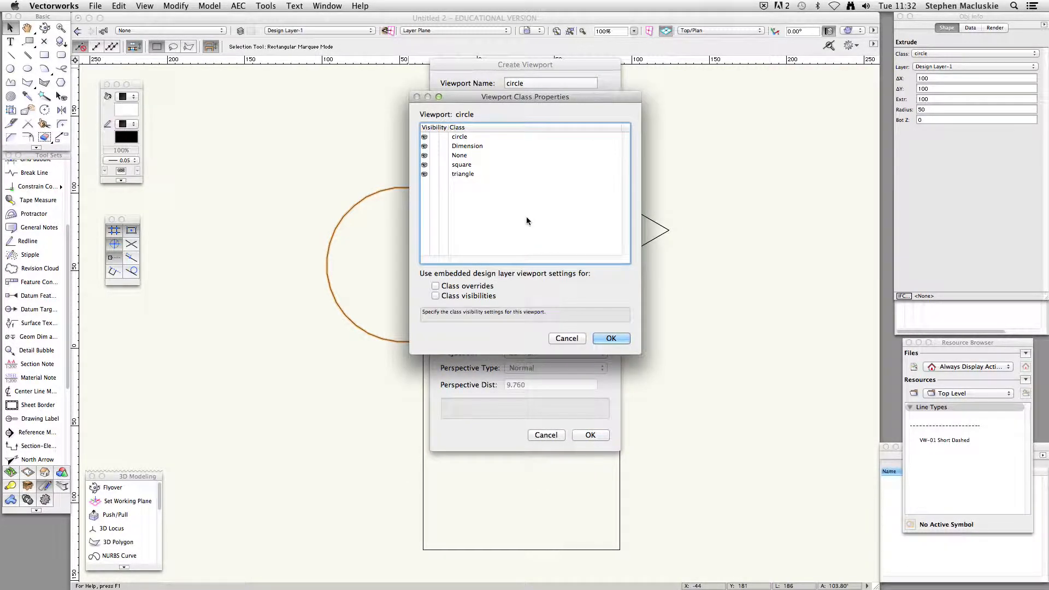
pyautogui.click(434, 146)
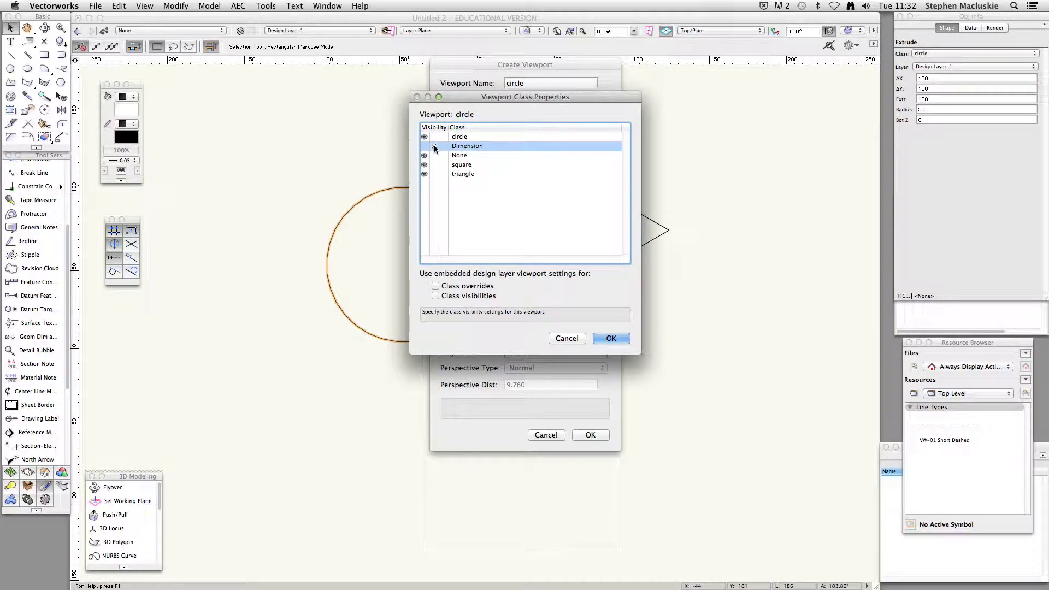
pyautogui.click(434, 155)
pyautogui.click(434, 165)
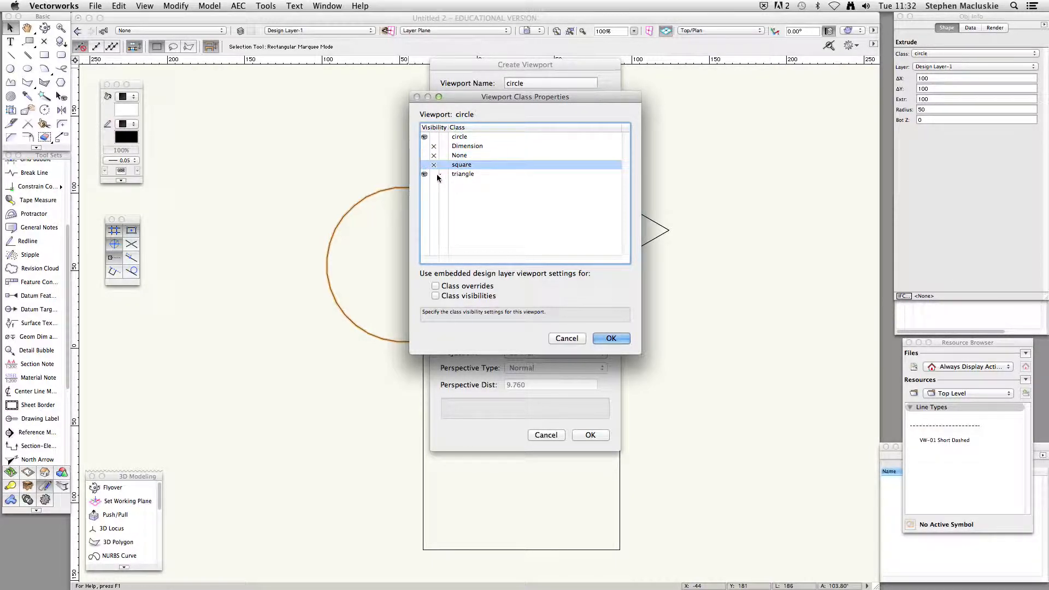
pyautogui.click(434, 173)
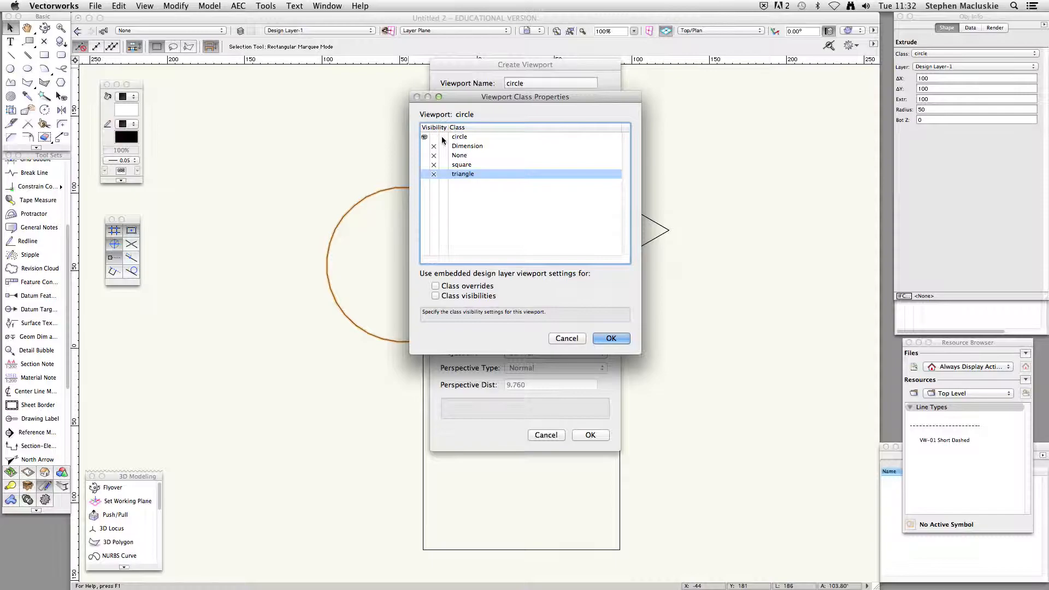
pyautogui.click(611, 337)
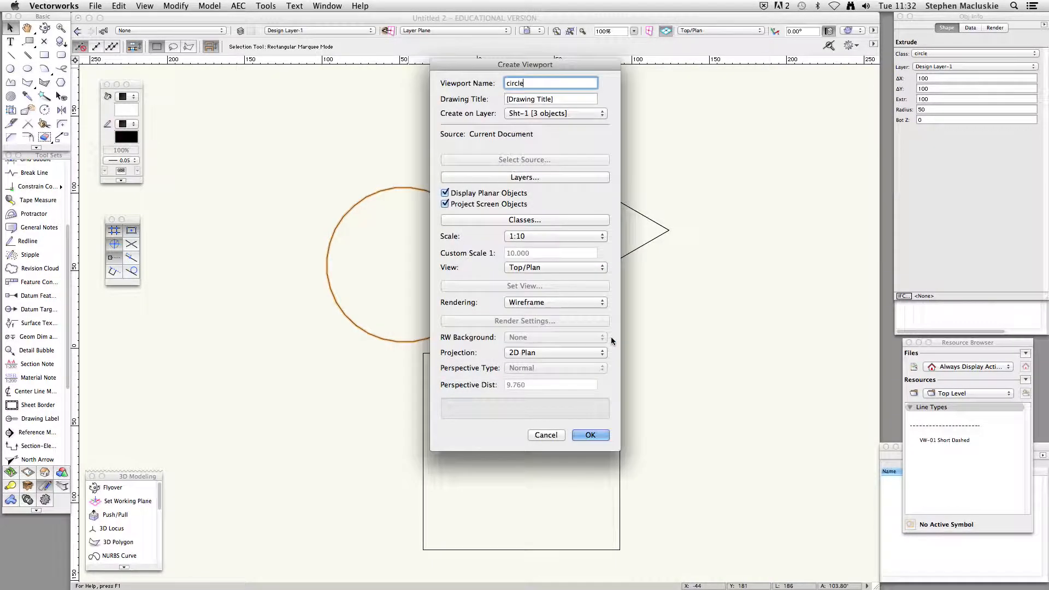
# Rename the viewport as circle VP and create it on the sheet layer
pyautogui.click(595, 436)
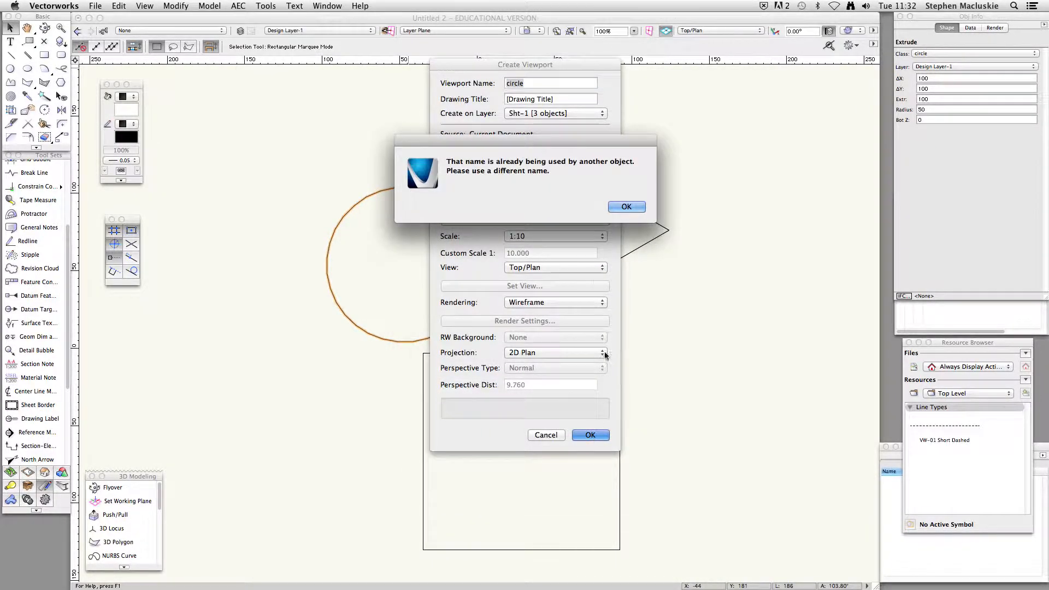
pyautogui.click(627, 206)
pyautogui.click(528, 81)
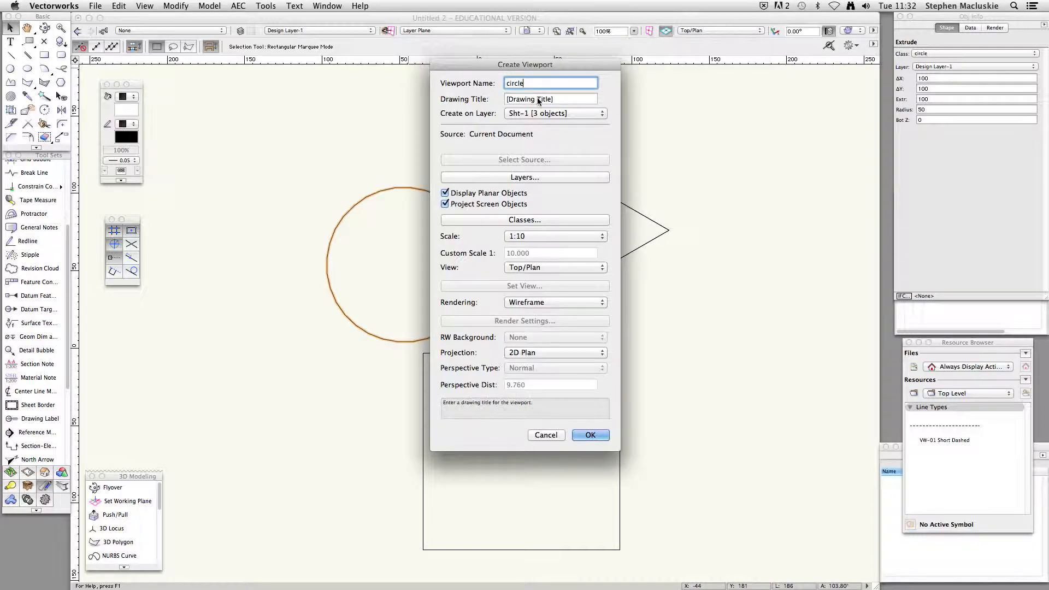
pyautogui.write('VP')
pyautogui.click(595, 434)
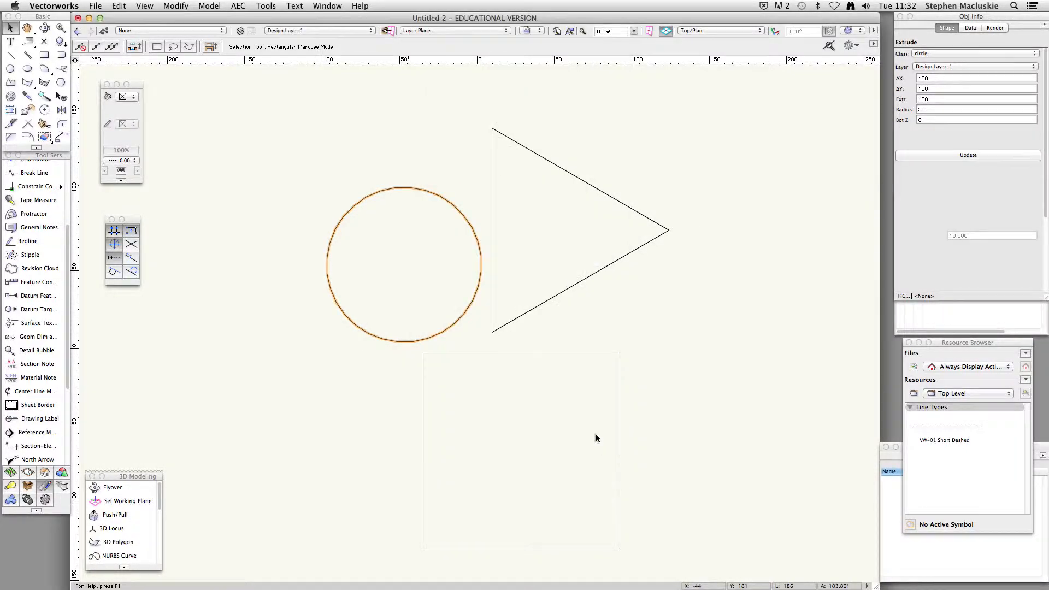
# Move the circle VP viewport up and to the left on the sheet, to about X -18, Y 29
pyautogui.scroll(2, 477, 341)
pyautogui.scroll(4, 477, 341)
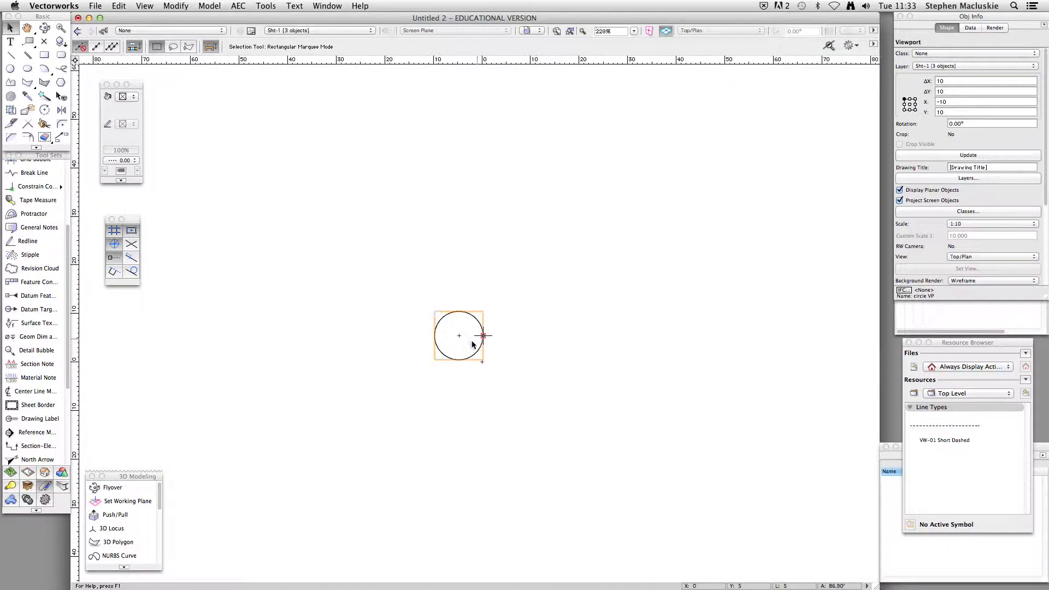
pyautogui.moveTo(458, 308); pyautogui.dragTo(420, 223)
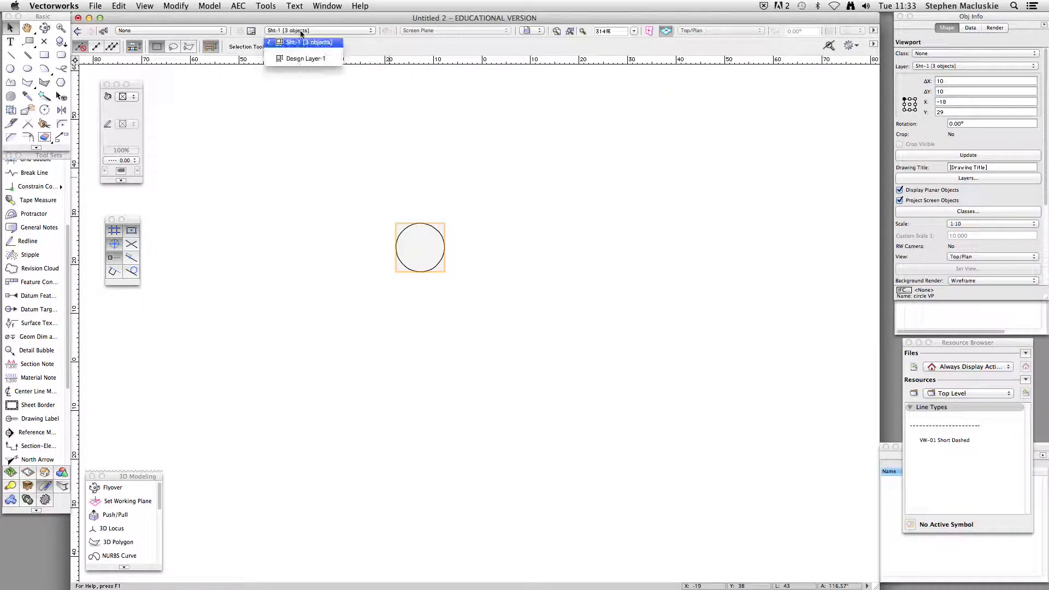
# Return to Design Layer-1 and switch the model to the Left view
pyautogui.click(304, 58)
pyautogui.press('super+6')
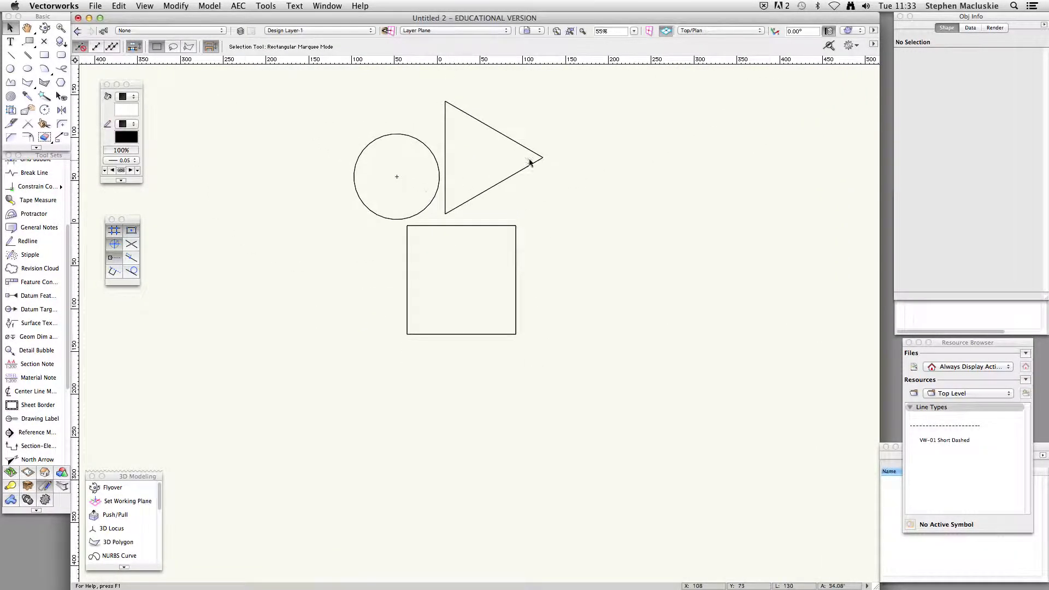
pyautogui.click(703, 30)
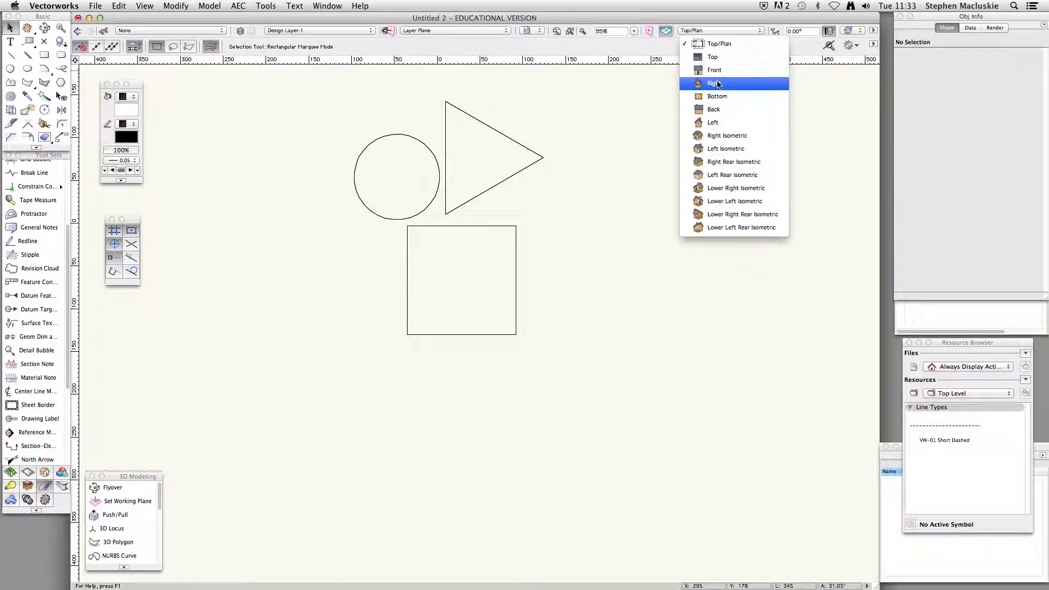
pyautogui.click(717, 122)
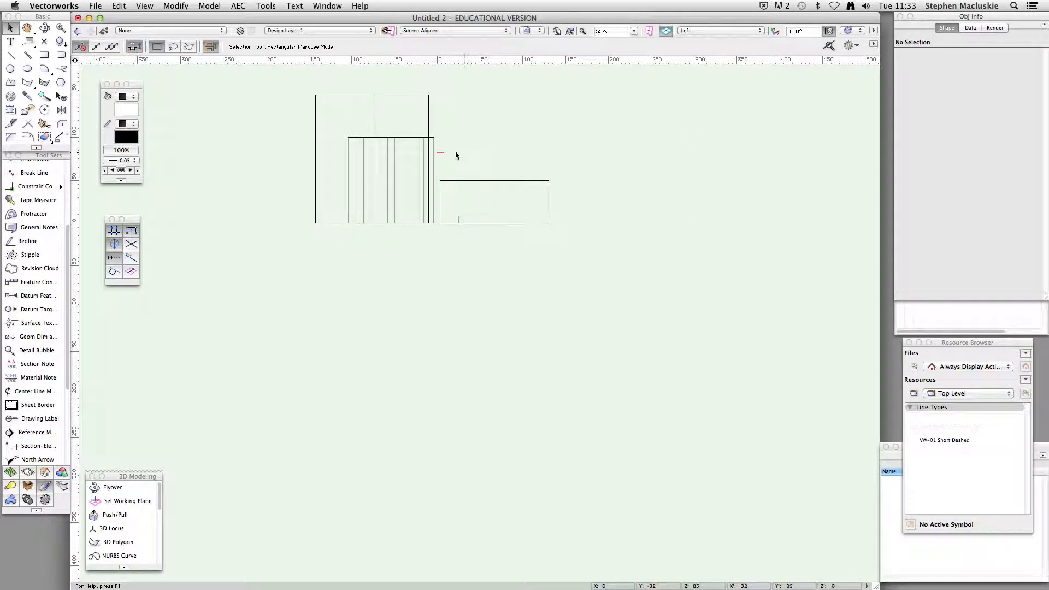
# Start a viewport from the circular extrude in this view, named circle left, with a scale of 1:10
pyautogui.click(403, 141)
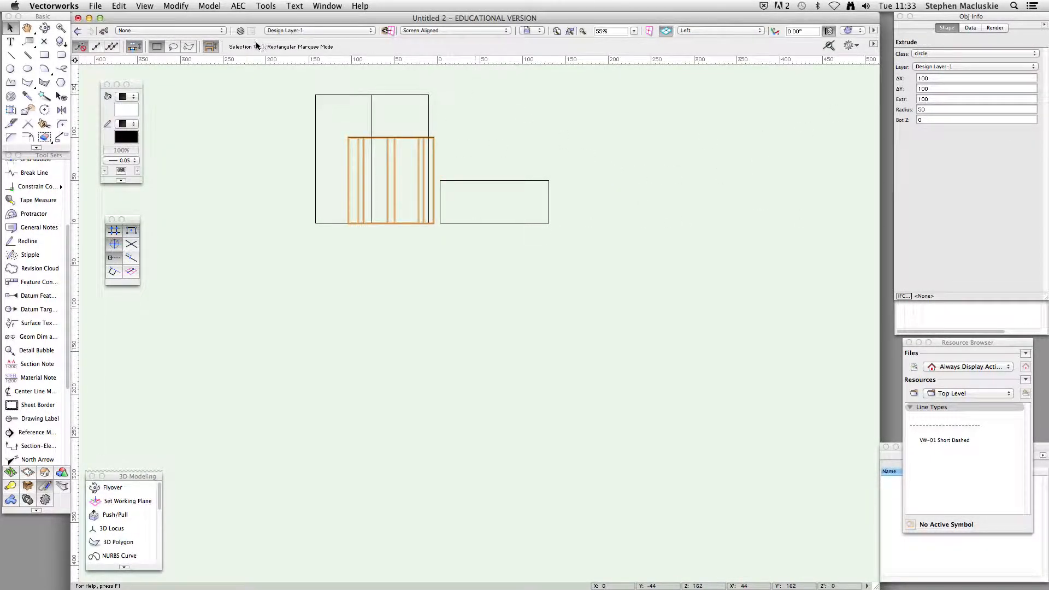
pyautogui.click(145, 6)
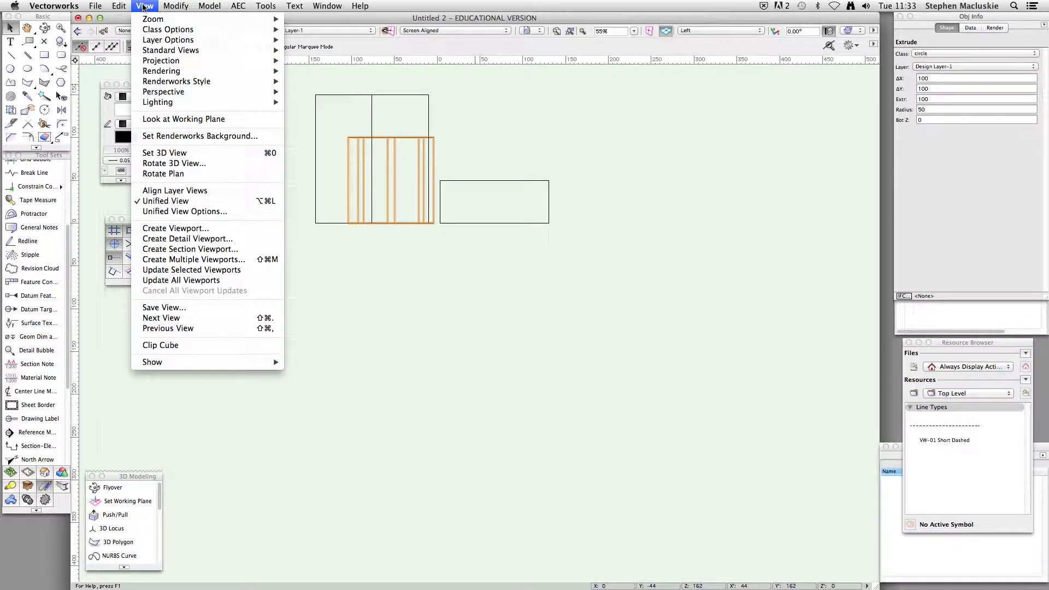
pyautogui.click(186, 230)
pyautogui.write('circle left')
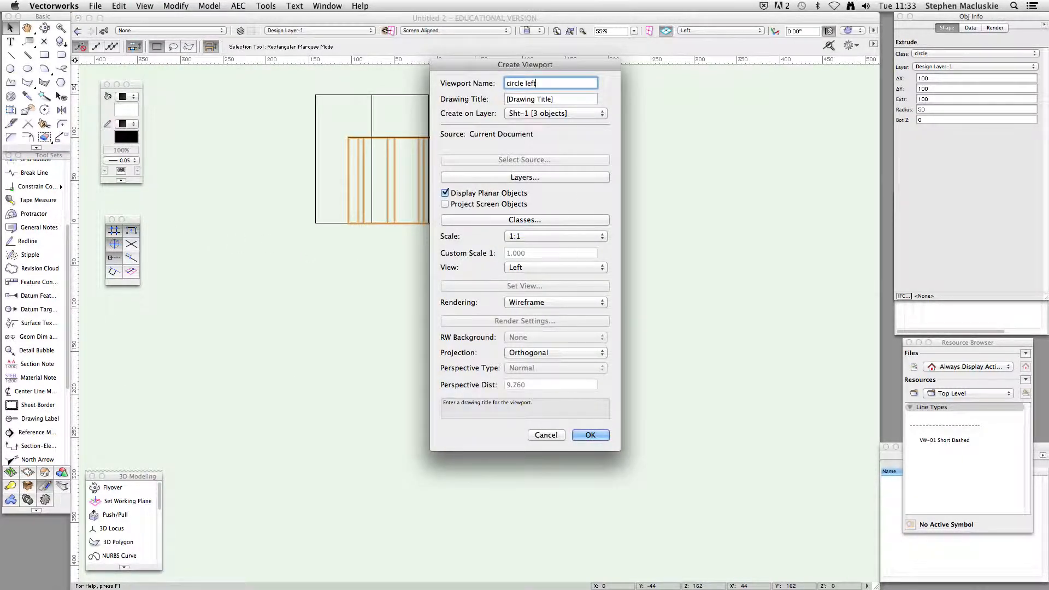
pyautogui.click(522, 236)
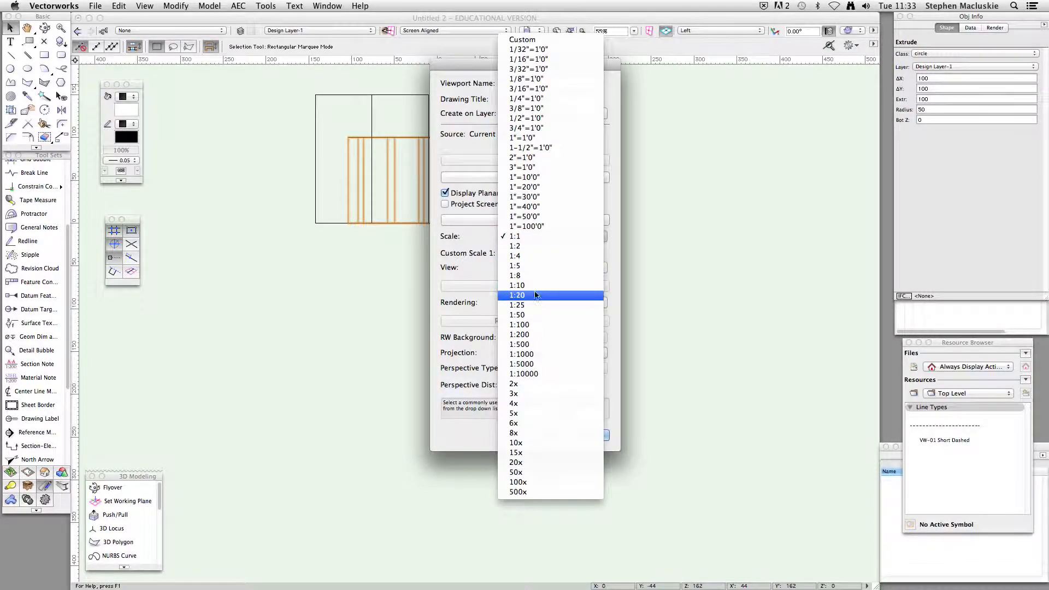
pyautogui.click(535, 284)
# Hide the Dimension, None, square and triangle classes in the circle left viewport and create it
pyautogui.click(532, 220)
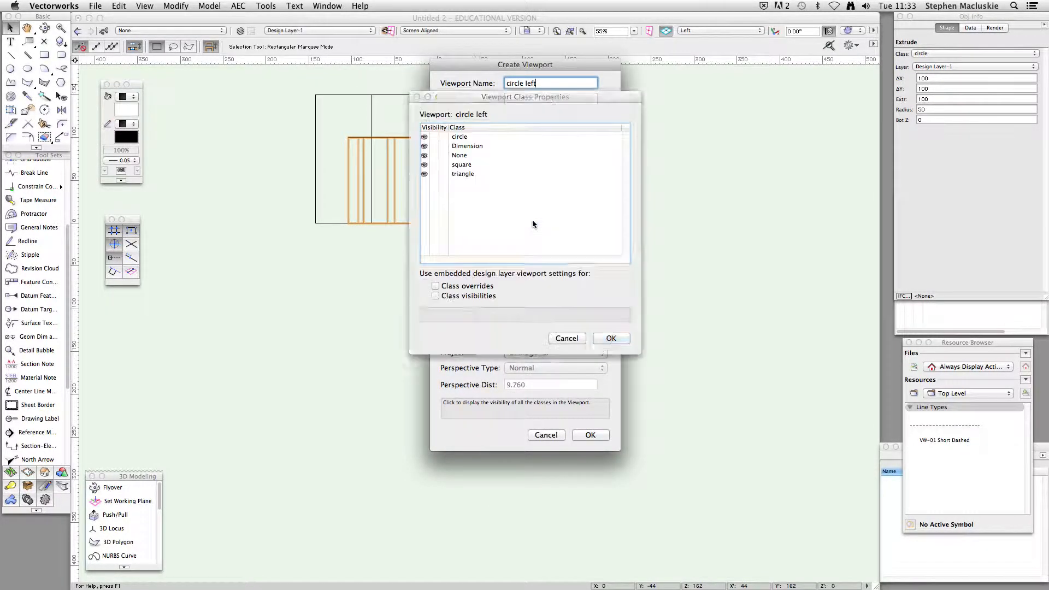
pyautogui.click(434, 146)
pyautogui.click(434, 155)
pyautogui.click(434, 165)
pyautogui.click(434, 174)
pyautogui.click(611, 339)
pyautogui.click(590, 435)
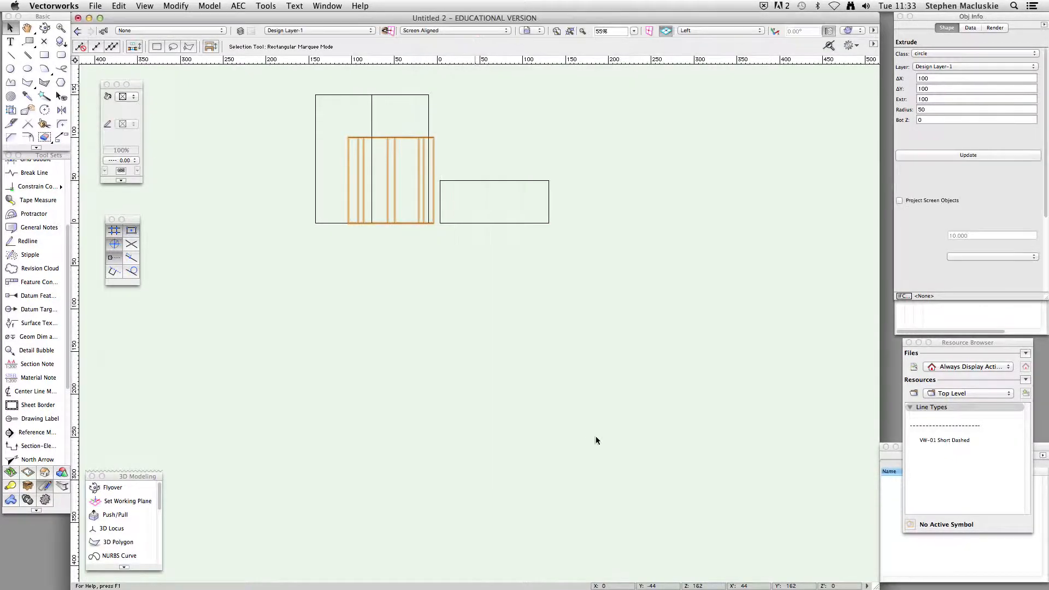
# Place the circle left viewport to the left of the circle viewport, level with it, at about X -34, Y 29
pyautogui.scroll(5, 443, 227)
pyautogui.moveTo(409, 183); pyautogui.dragTo(346, 134)
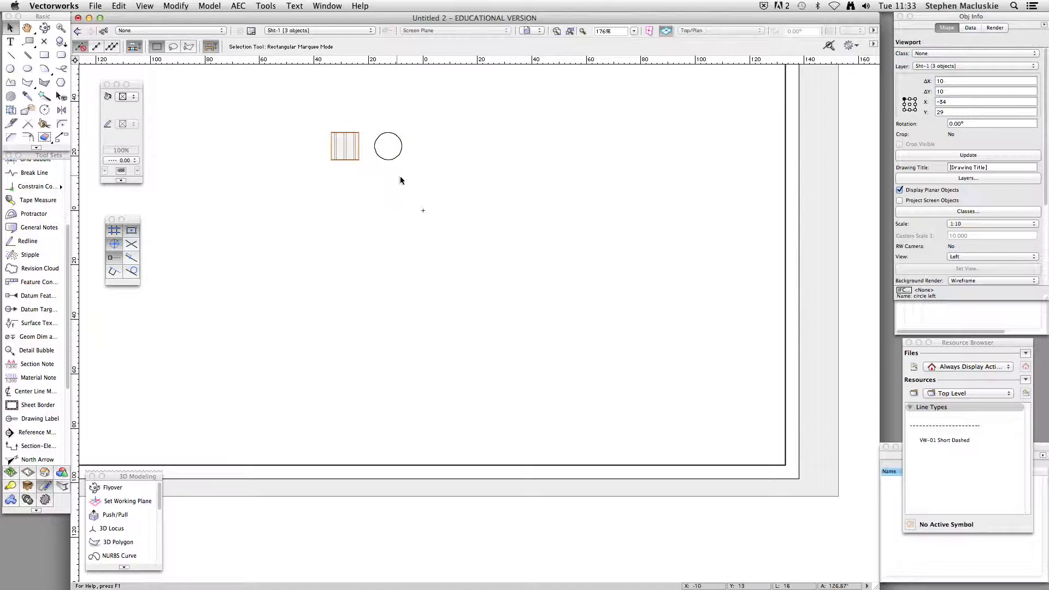
pyautogui.scroll(5, 429, 273)
pyautogui.hscroll(-3, 429, 274)
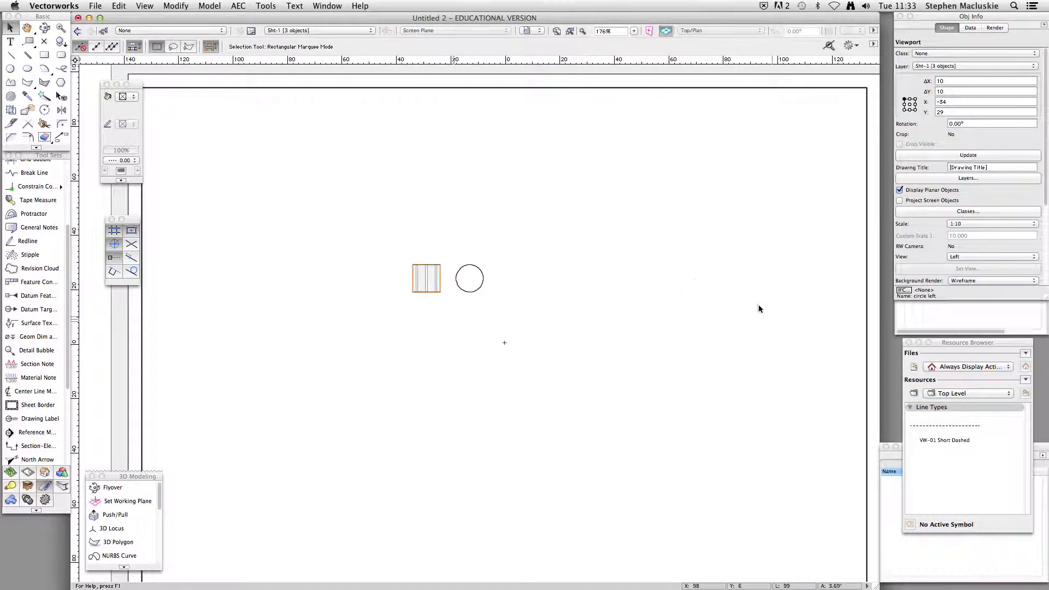
# Make the Dimension class visible in the circle VP viewport
pyautogui.click(469, 277)
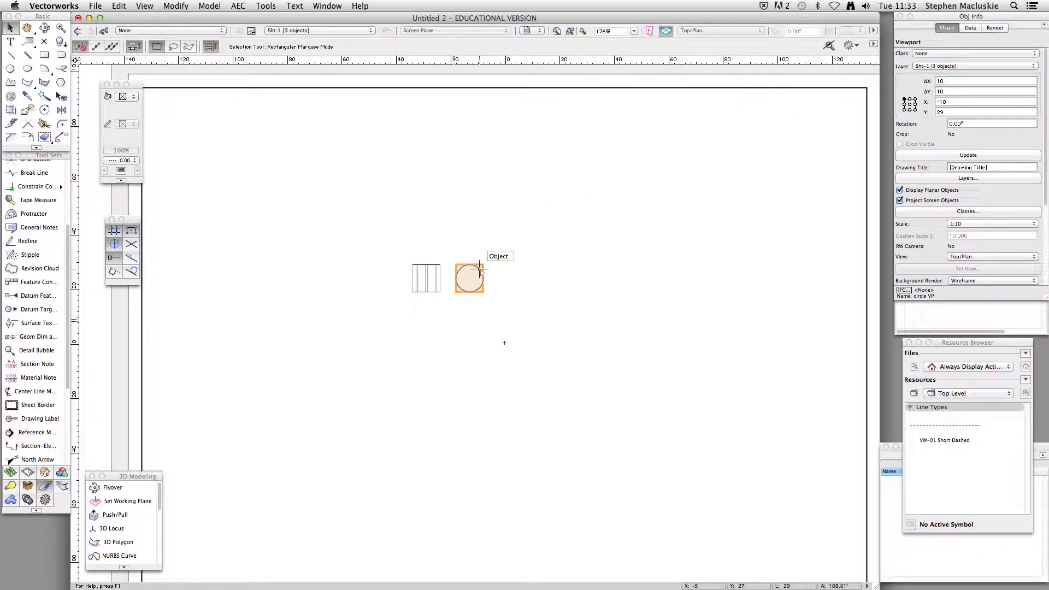
pyautogui.click(967, 212)
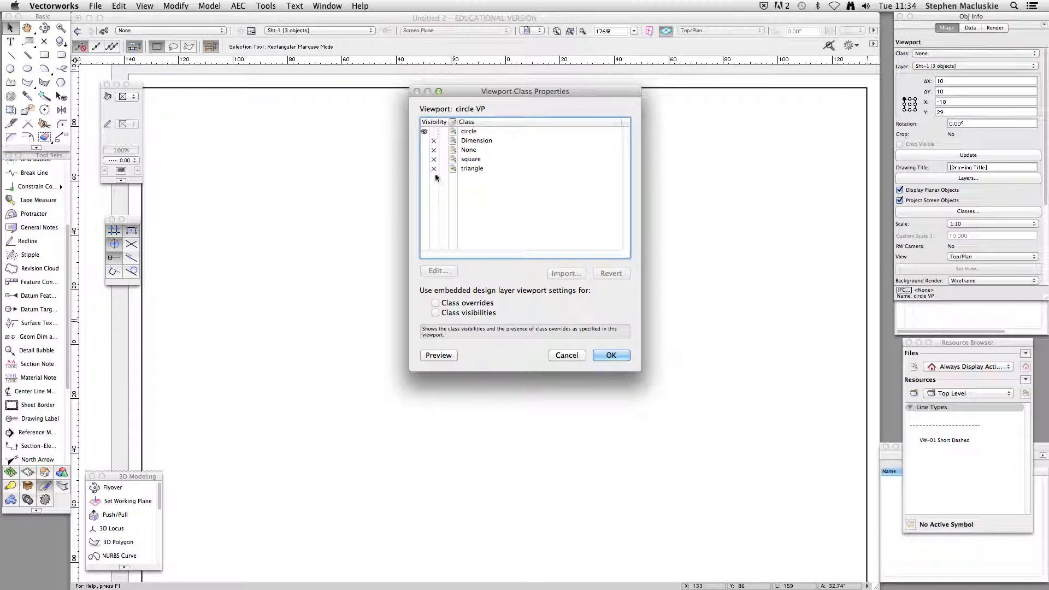
pyautogui.click(425, 140)
pyautogui.click(615, 356)
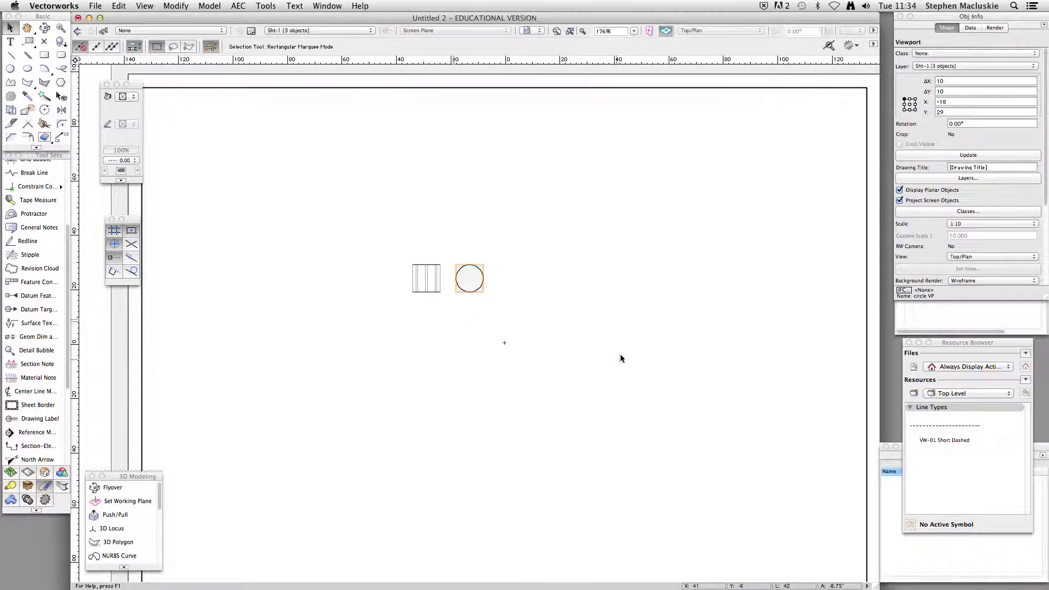
# Make the Dimension class visible in the circle left viewport as well
pyautogui.click(427, 265)
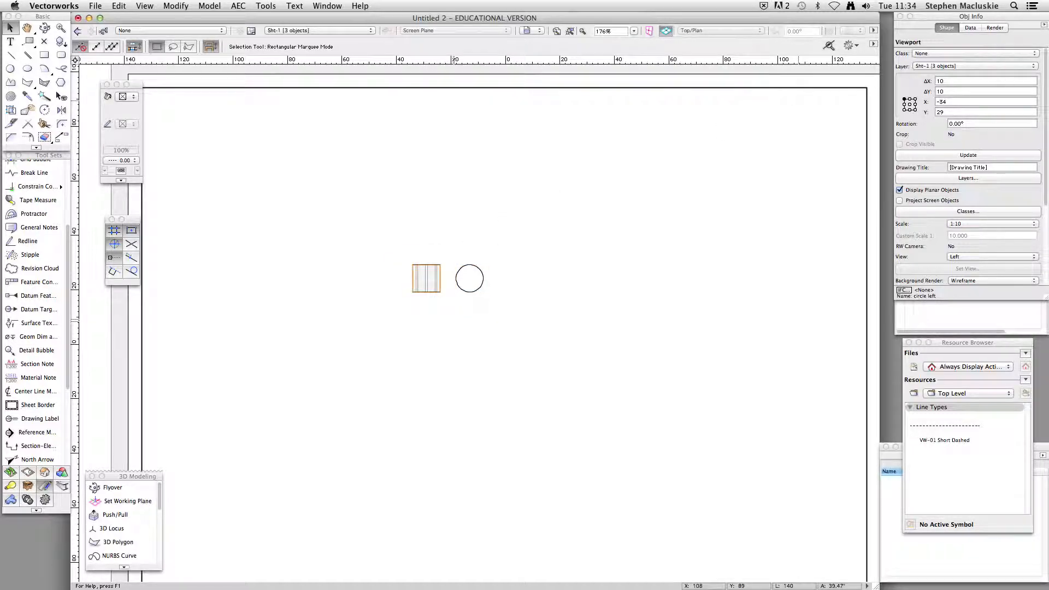
pyautogui.click(968, 211)
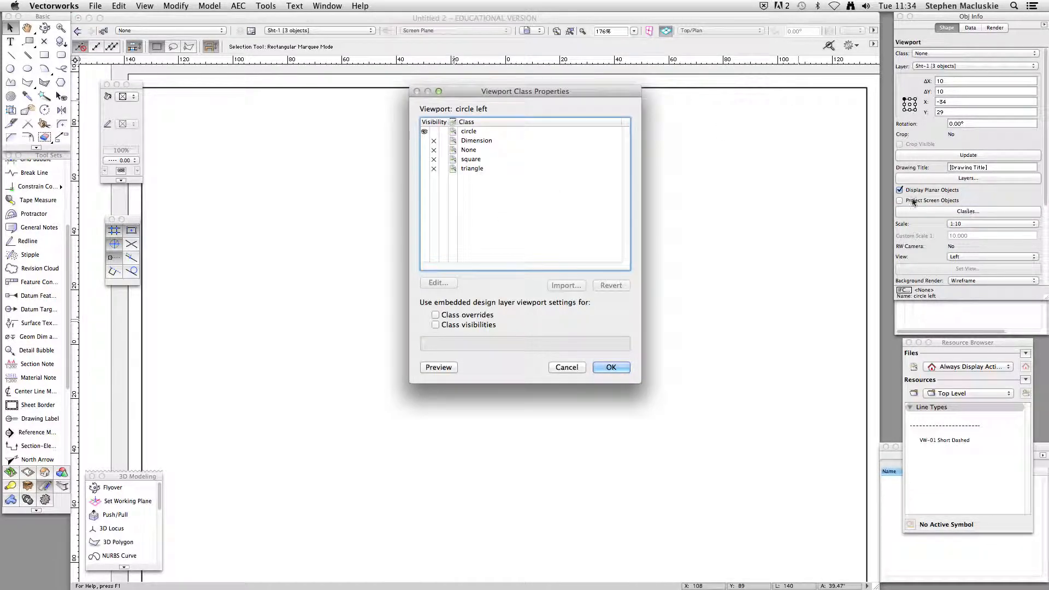
pyautogui.click(425, 141)
pyautogui.click(611, 367)
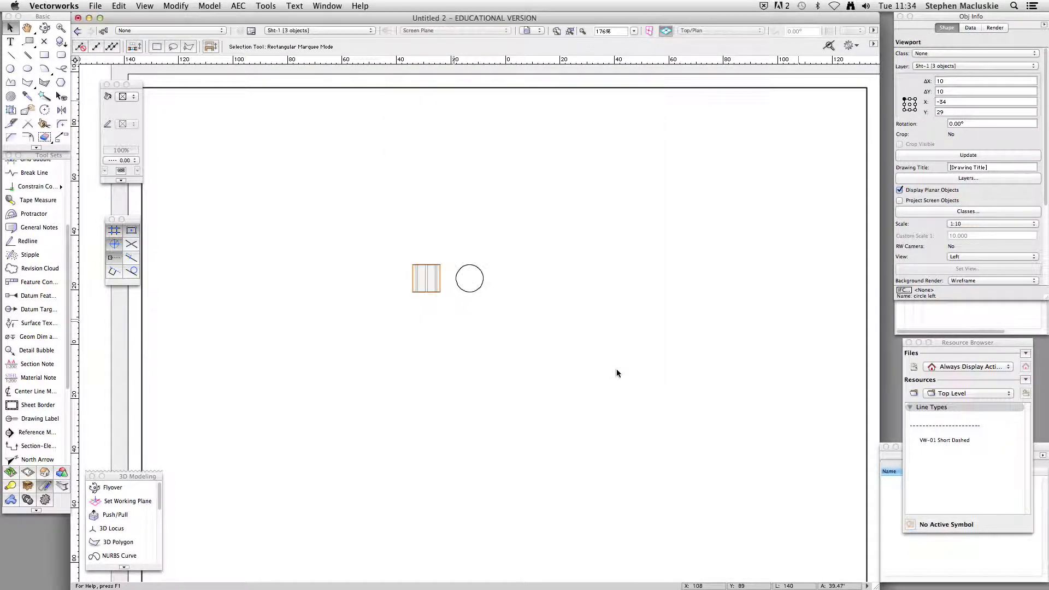